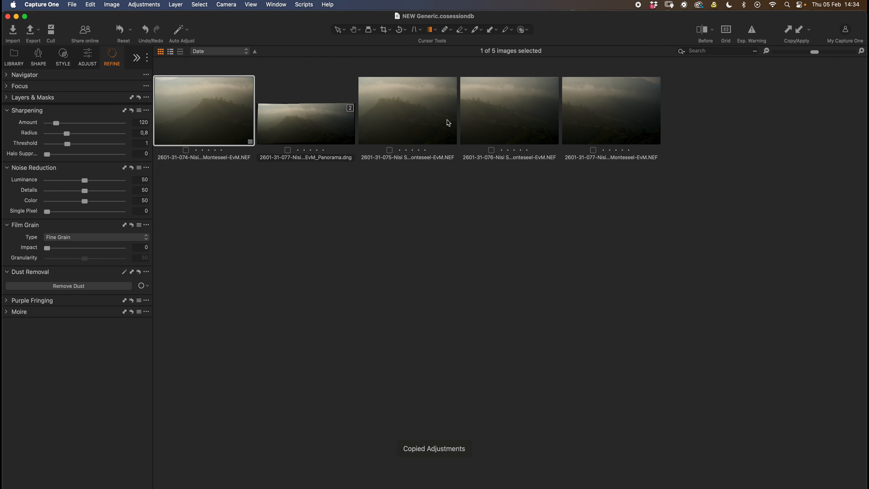
Apply the copied adjustments to the NEF images numbered 075, 076 and 077
super+click(552, 136)
super+click(637, 116)
click(800, 32)
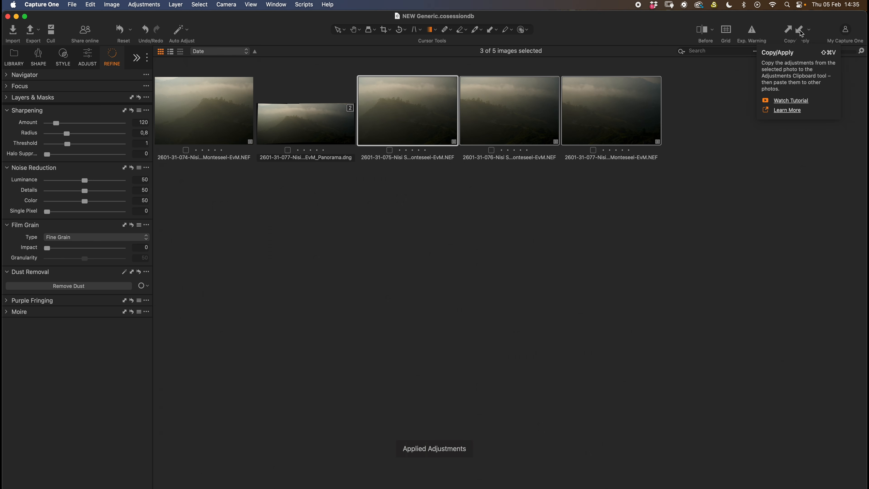
Stitch the four NEF images numbered 074 to 077 into a panorama, leaving the existing panorama out
click(625, 188)
click(226, 124)
super+click(387, 119)
super+click(538, 131)
super+click(600, 129)
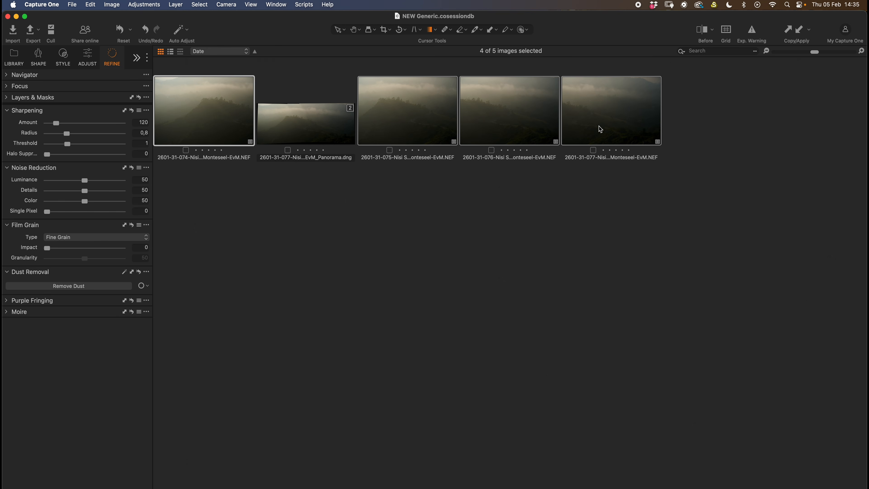
right_click(614, 131)
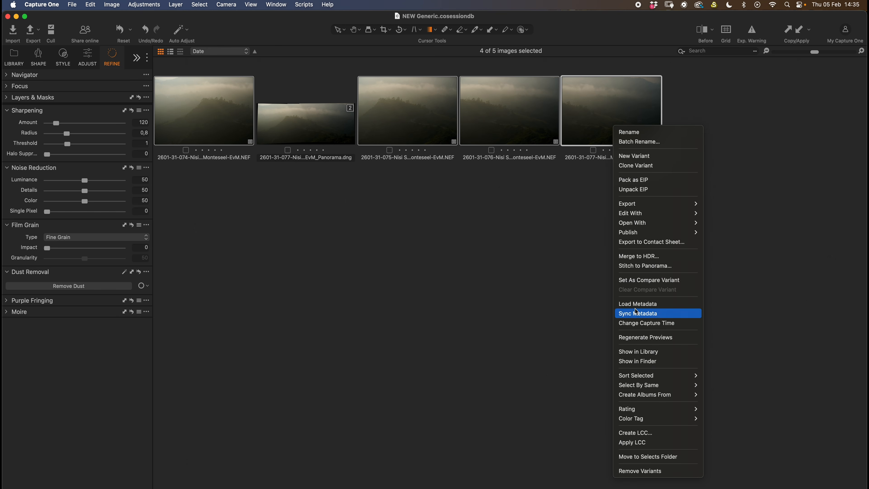
click(645, 266)
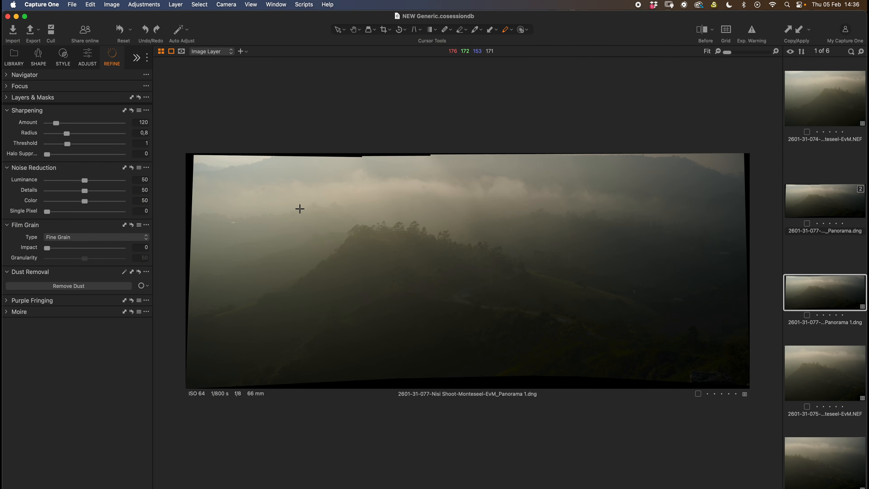
Annotate the new panorama in red, circling the central hill and writing "contrast detail" inside the loop
key(i)
click(316, 216)
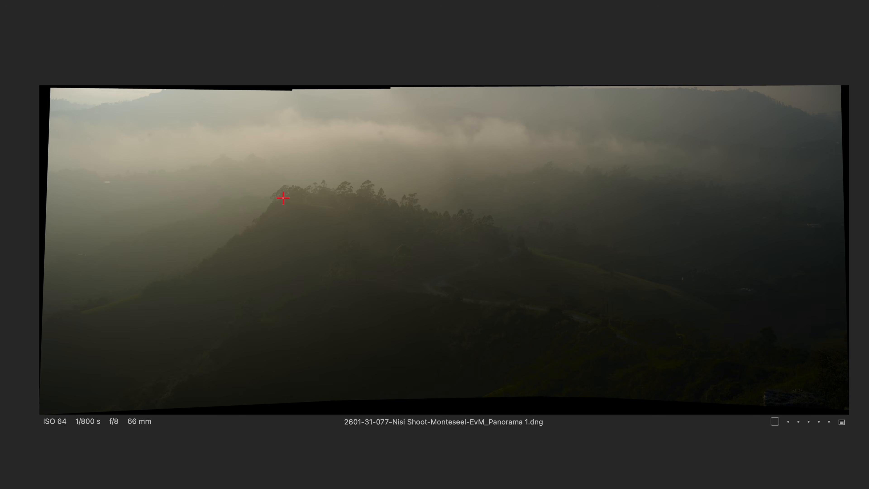
mouse_move(364, 208)
mouse_down()
mouse_move(341, 213)
mouse_move(274, 306)
mouse_move(465, 326)
mouse_move(623, 243)
mouse_move(410, 128)
mouse_move(277, 154)
mouse_up()
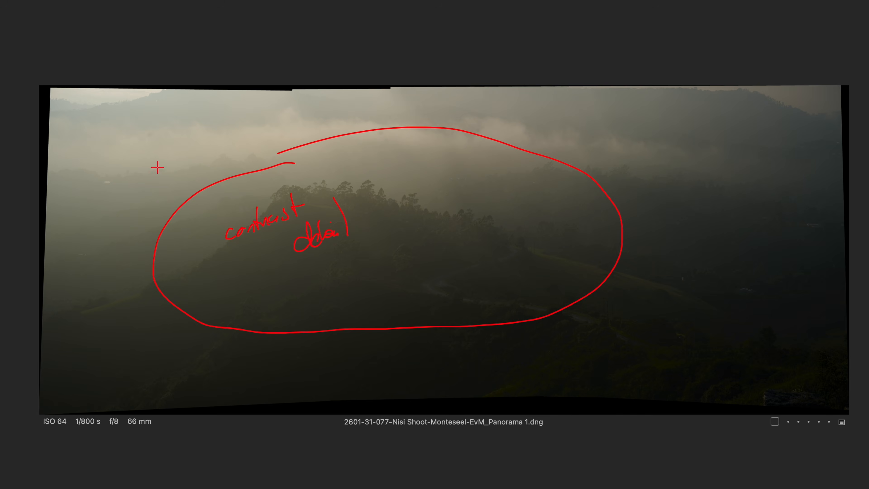
Switch the annotation colour to blue and scribble zigzag strokes across the mist band above the hill
right_click(170, 170)
click(240, 154)
mouse_move(63, 112)
mouse_down()
mouse_move(82, 122)
mouse_move(122, 153)
mouse_move(225, 118)
mouse_move(274, 154)
mouse_move(286, 127)
mouse_up()
mouse_move(363, 164)
mouse_down()
mouse_move(390, 114)
mouse_move(697, 139)
mouse_up()
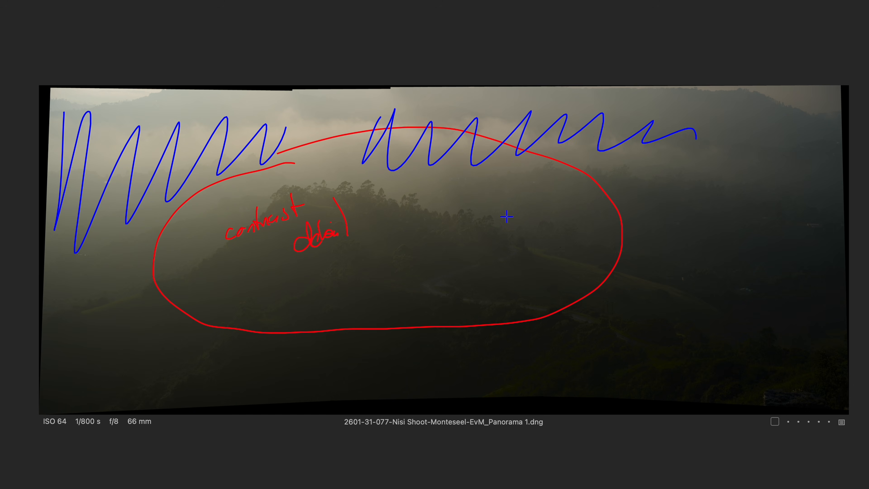
Choose a different annotation colour and draw a freehand mark over the hill's right-hand slope
right_click(238, 159)
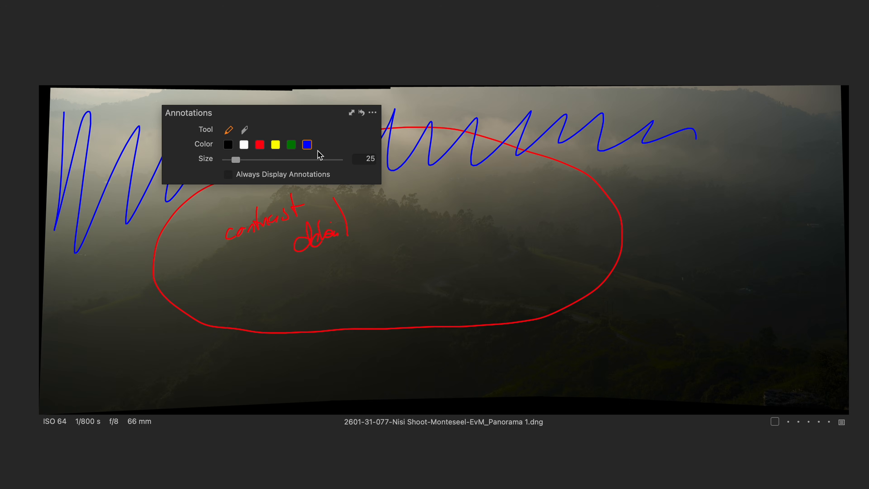
right_click(311, 161)
click(348, 143)
mouse_move(476, 212)
mouse_down()
mouse_move(514, 242)
mouse_move(448, 293)
mouse_move(646, 343)
mouse_up()
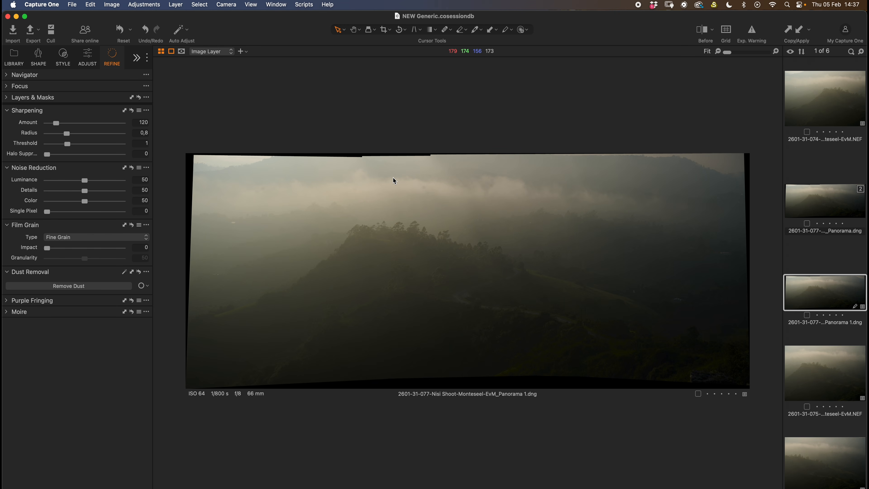
Set the Crop tool's aspect ratio to Unconstrained for the panorama
key(c)
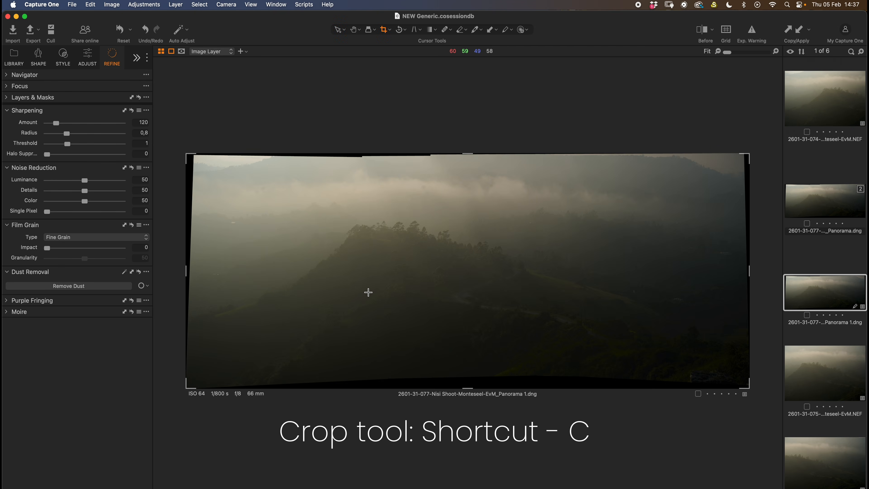
right_click(449, 227)
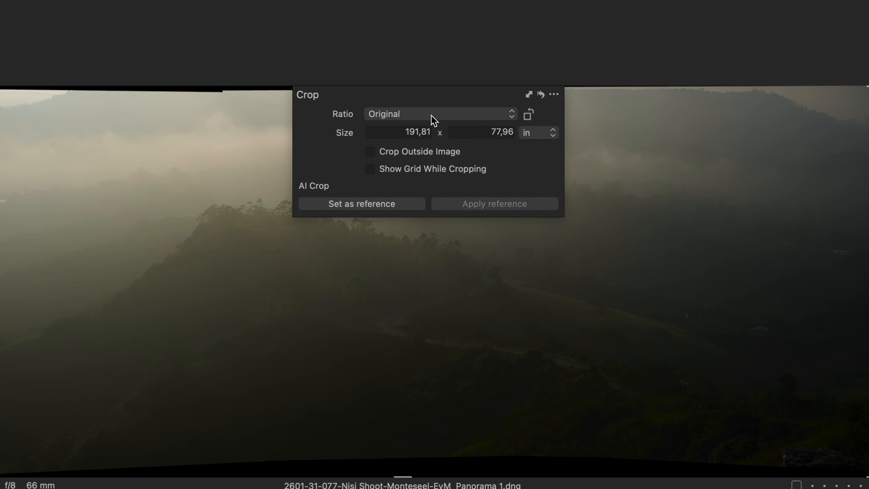
click(486, 167)
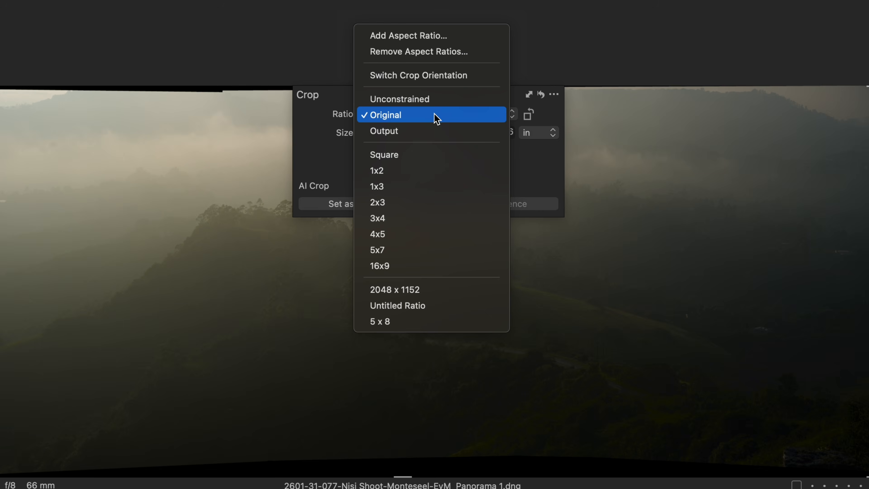
click(446, 99)
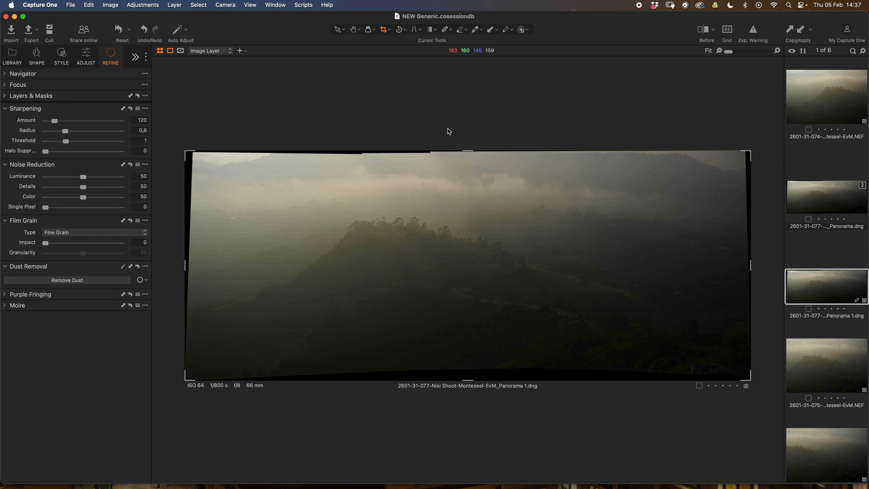
Crop the panorama inside its uneven black borders to about 169 × 67 in, rotating the image slightly to level it
drag(466, 153, 468, 160)
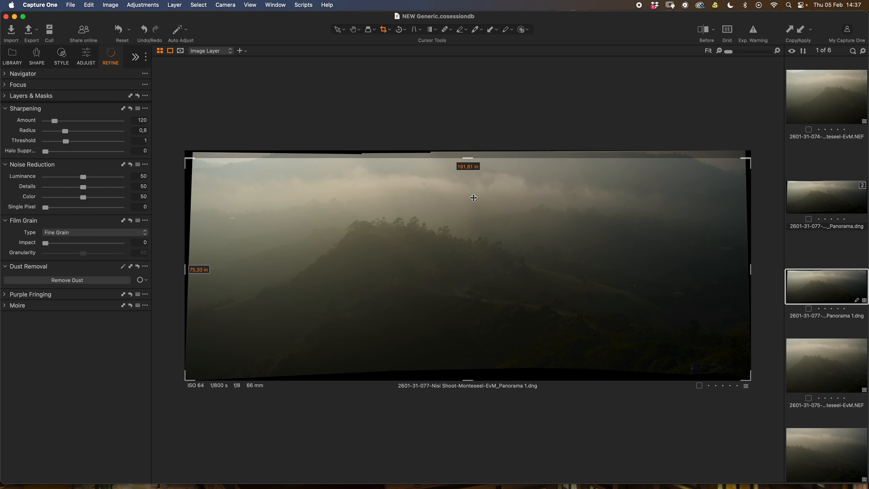
drag(468, 379, 468, 361)
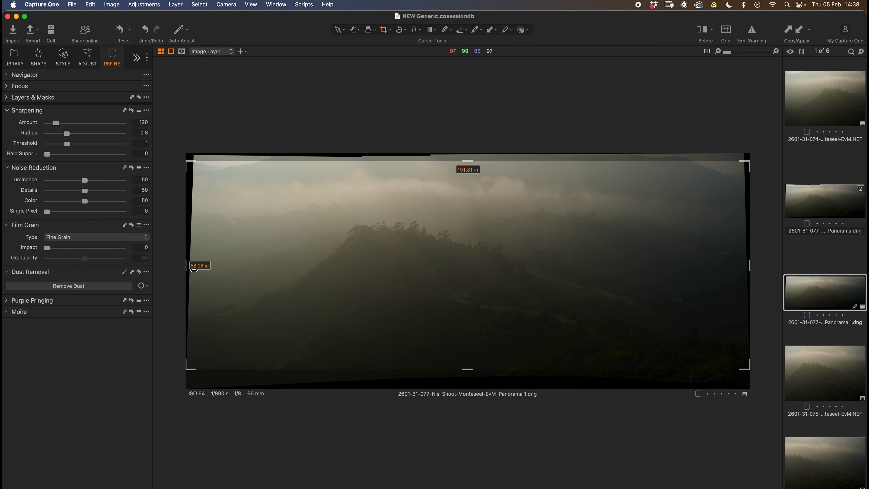
mouse_move(194, 270)
mouse_down()
mouse_move(216, 270)
mouse_move(208, 270)
mouse_up()
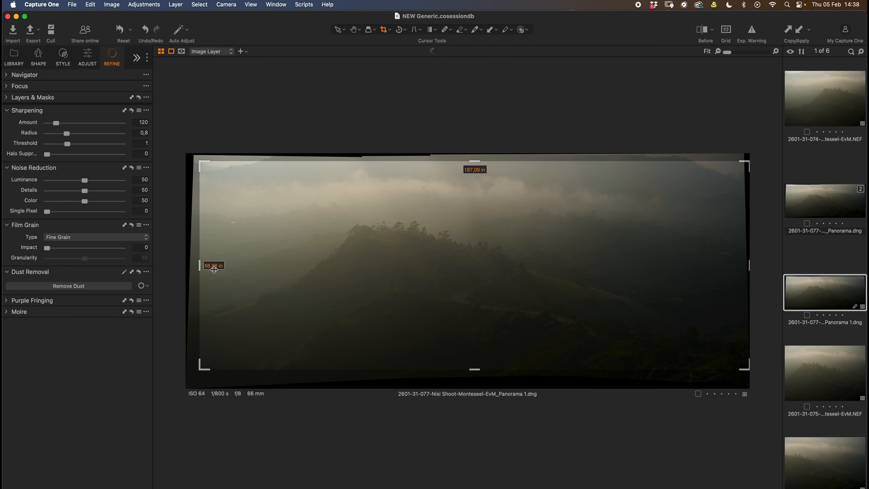
drag(738, 271, 691, 273)
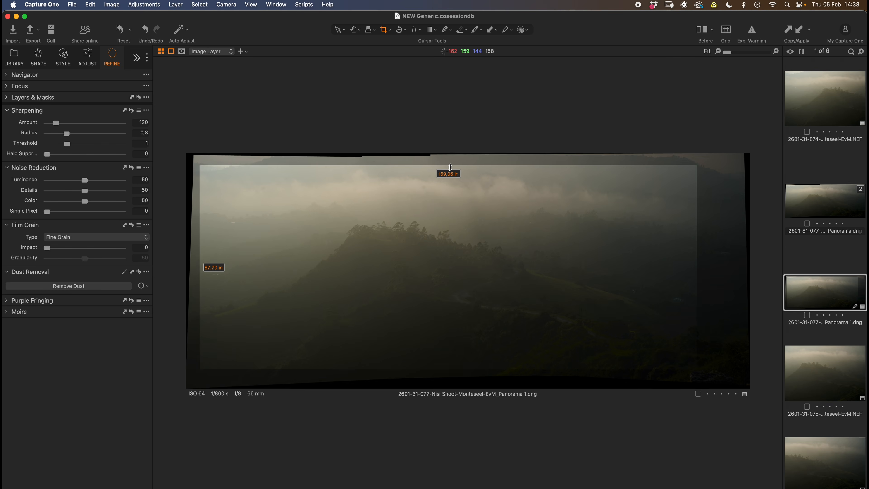
drag(718, 368, 717, 368)
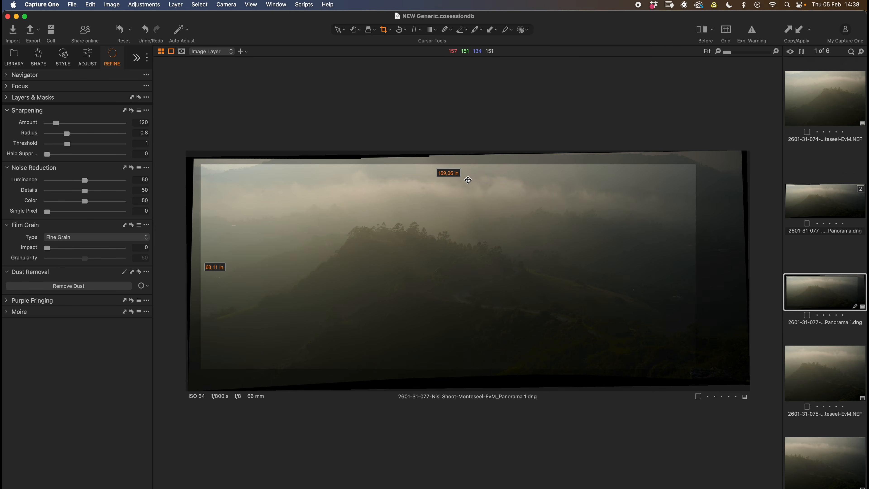
drag(440, 170, 439, 174)
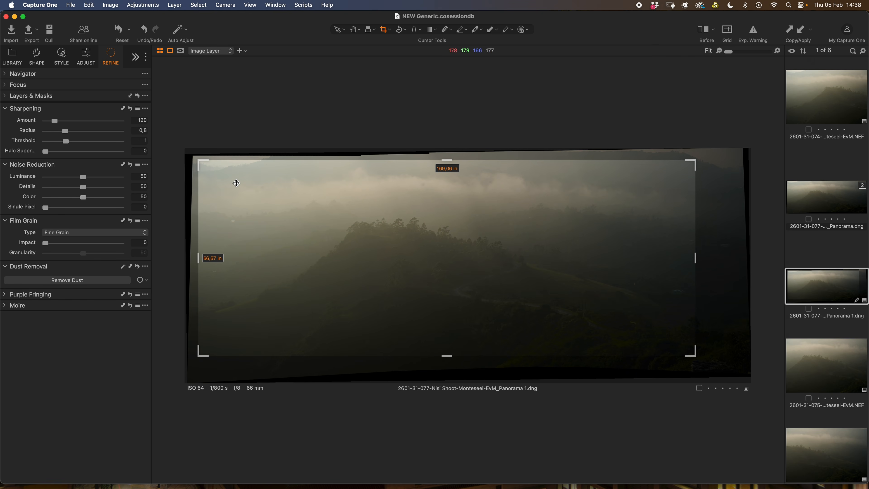
key(h)
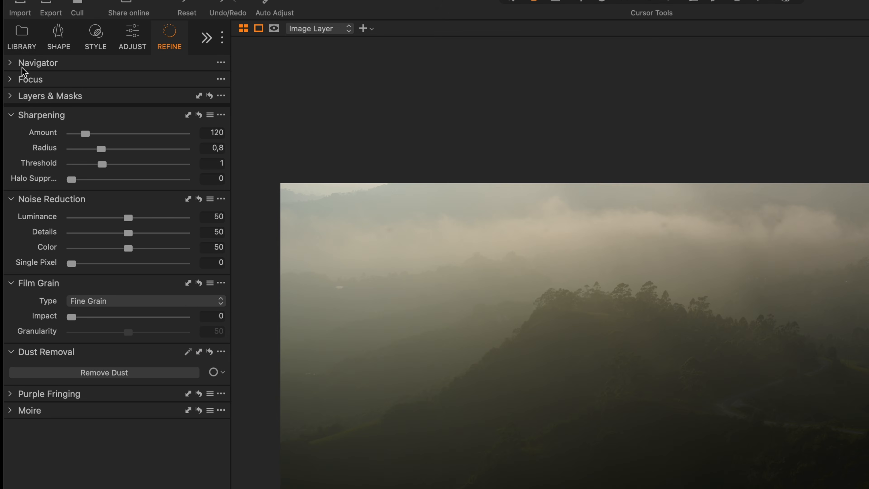
Set the RGB Levels input white point to 210
click(137, 48)
drag(225, 247, 242, 393)
right_click(243, 393)
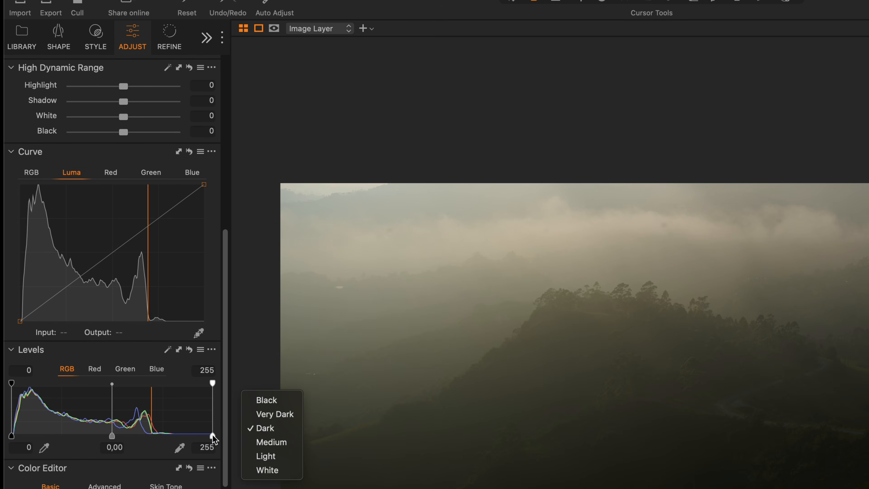
click(212, 435)
drag(211, 436, 175, 439)
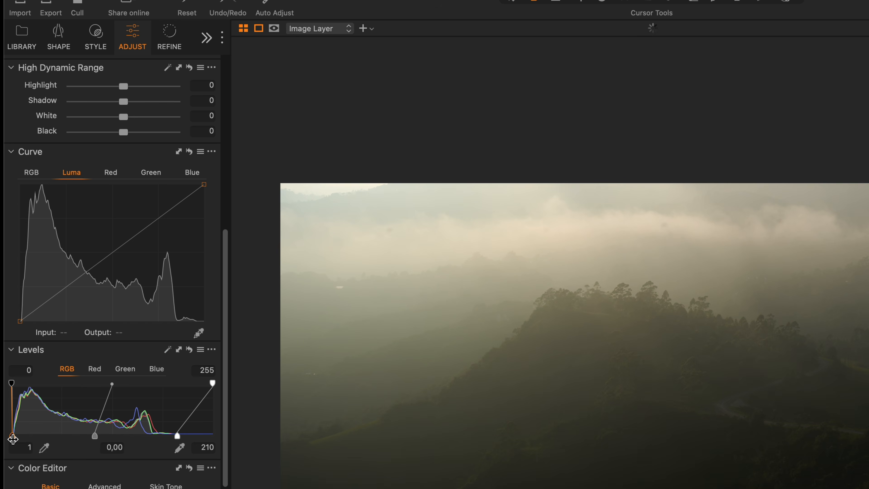
Shape a gentle S-curve on the Luma curve, lowering nothing extreme, with one point in the shadows and one in the highlights
drag(227, 338, 228, 310)
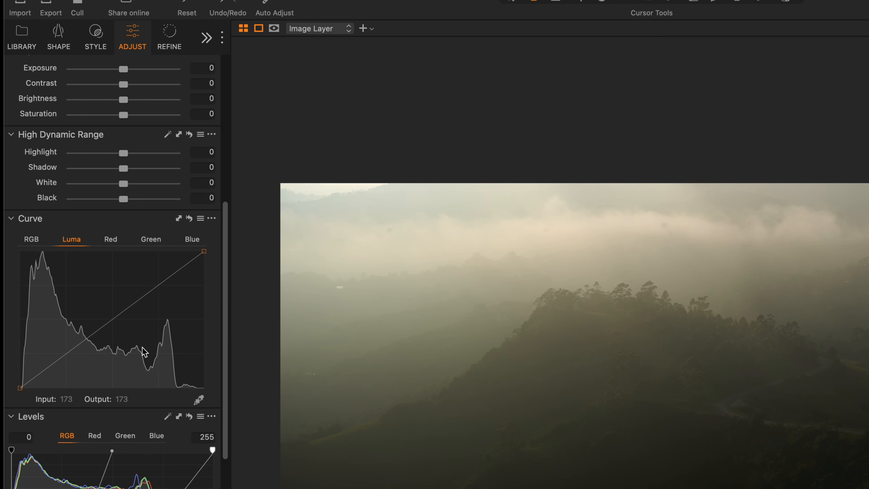
click(62, 360)
click(147, 294)
drag(61, 363, 64, 363)
drag(147, 297, 146, 295)
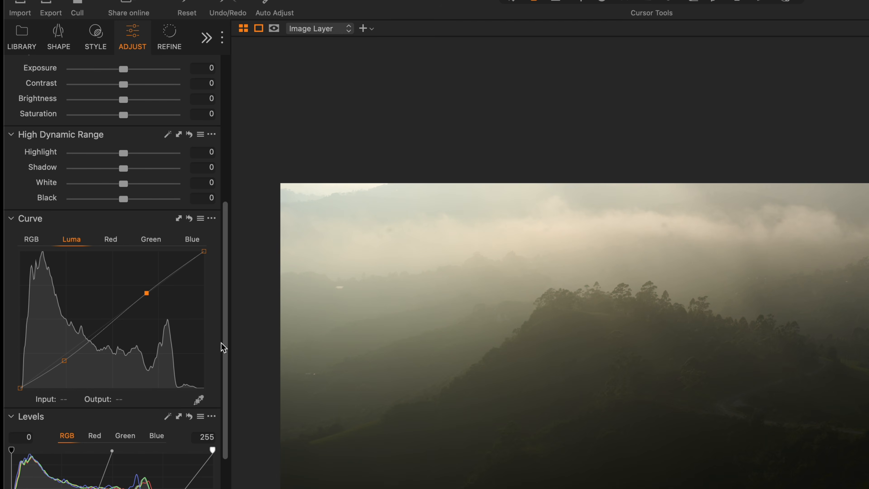
Set the white balance to Kelvin 5016 and Tint -0,4, and set Exposure to 0,25
scroll(223, 337, up, 3)
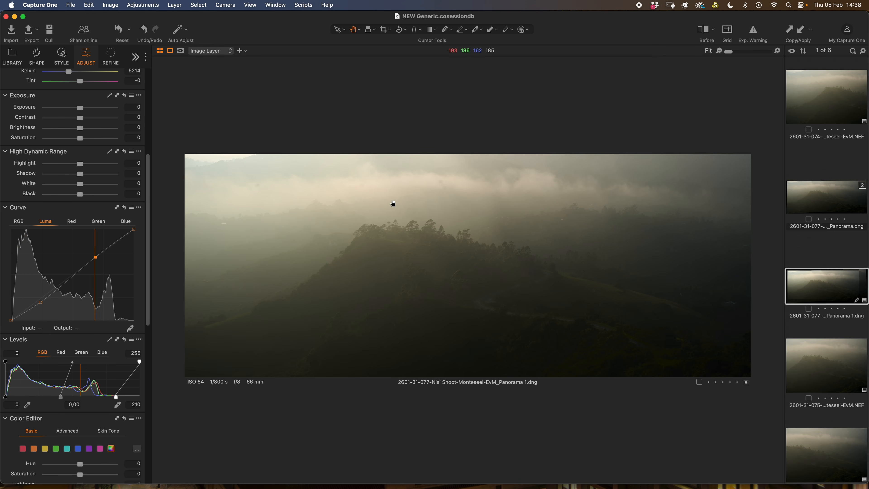
scroll(149, 246, up, 5)
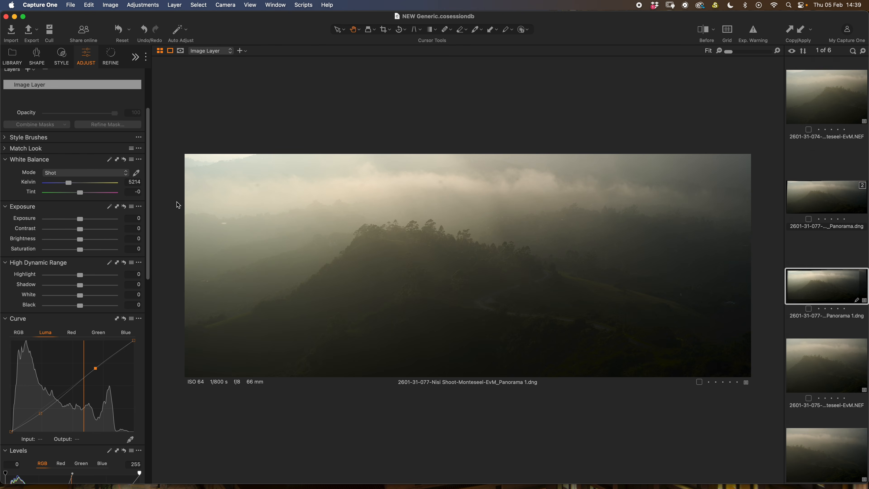
drag(72, 184, 70, 184)
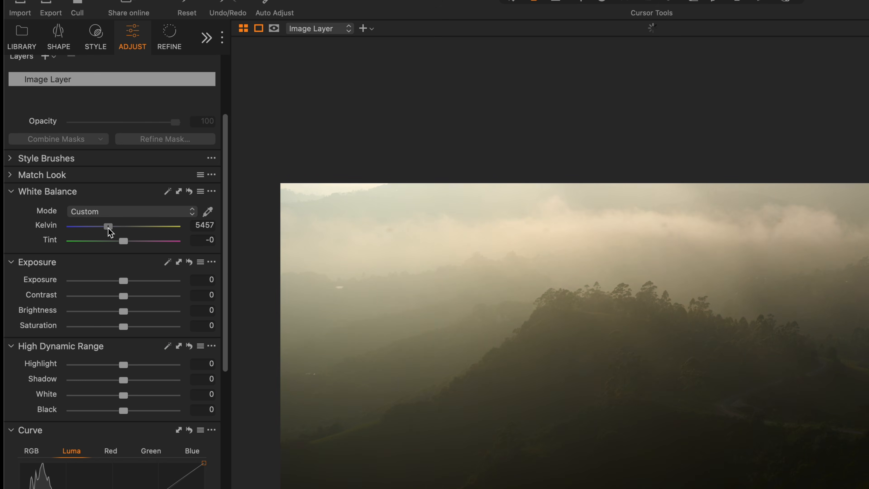
drag(110, 232, 109, 233)
drag(125, 244, 124, 244)
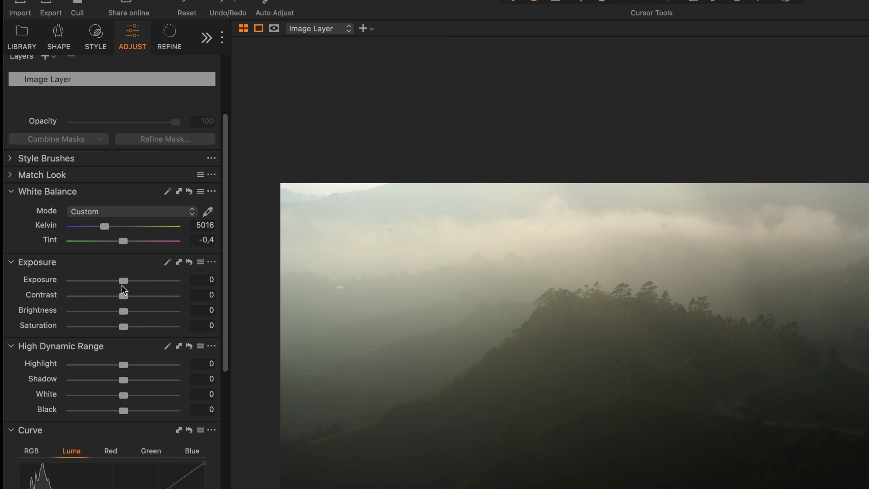
drag(123, 281, 125, 282)
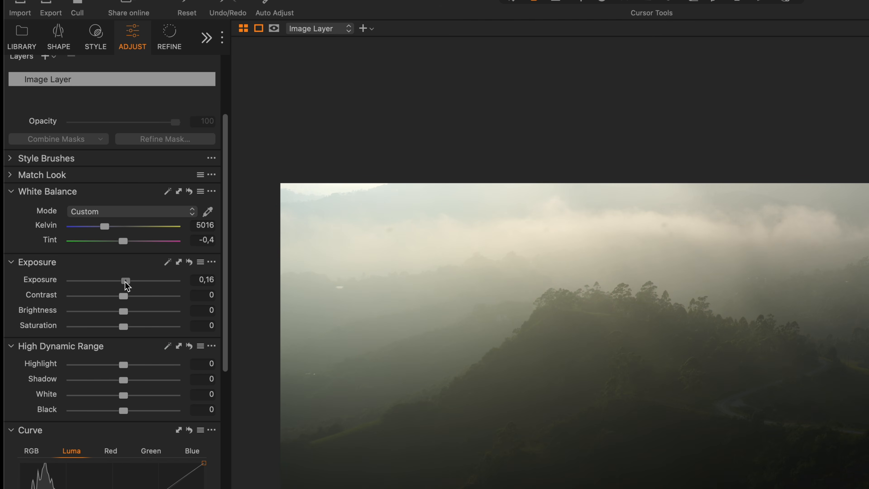
drag(125, 282, 127, 281)
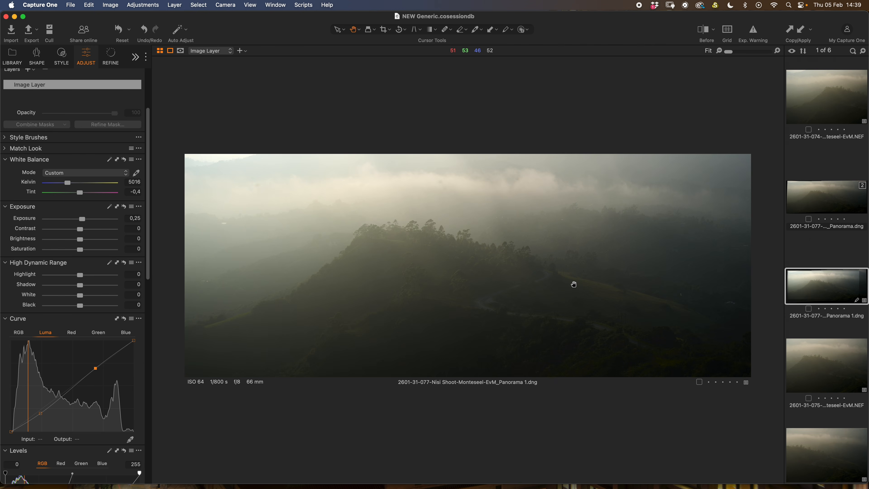
Compare the panorama before and after the adjustments
key(y)
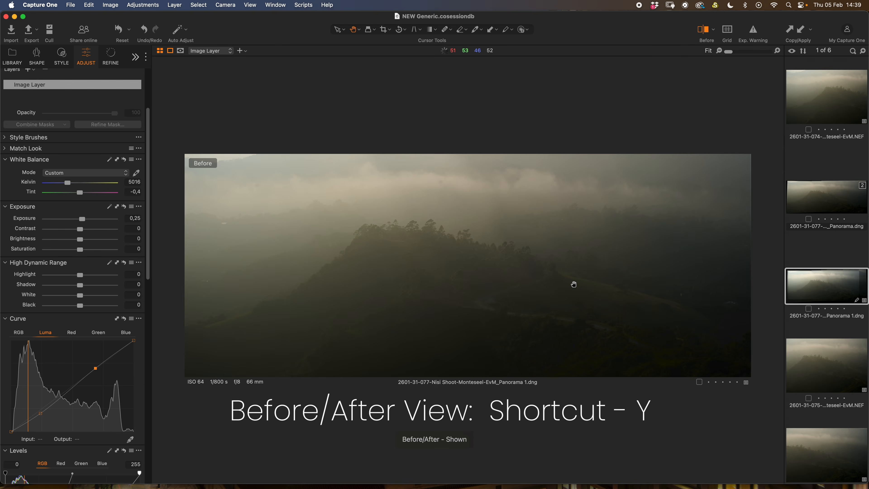
key(y)
key(y)
key(y)
key(y)
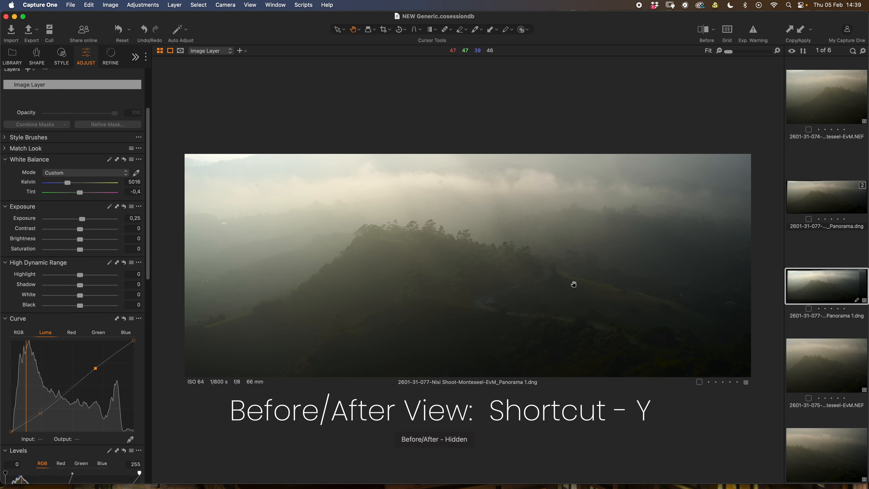
key(y)
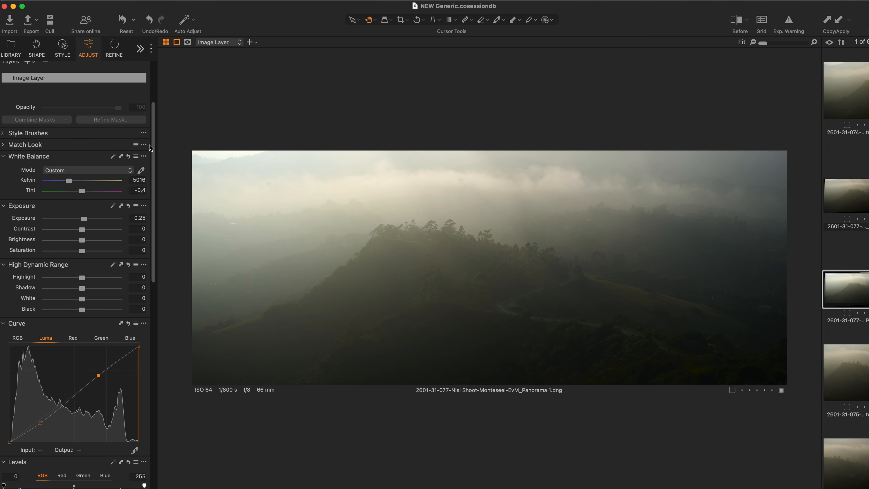
Add a linear gradient mask over the sky, fading out downward across the hill in the middle of the panorama
scroll(69, 144, up, 5)
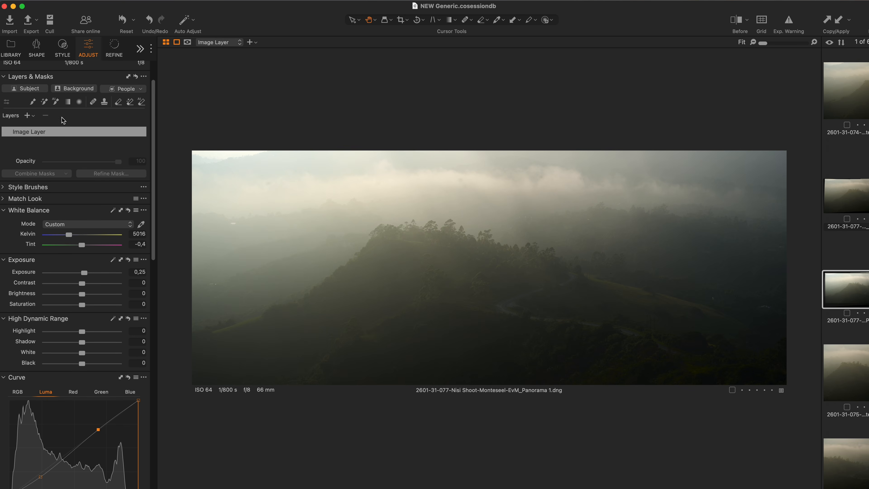
click(68, 102)
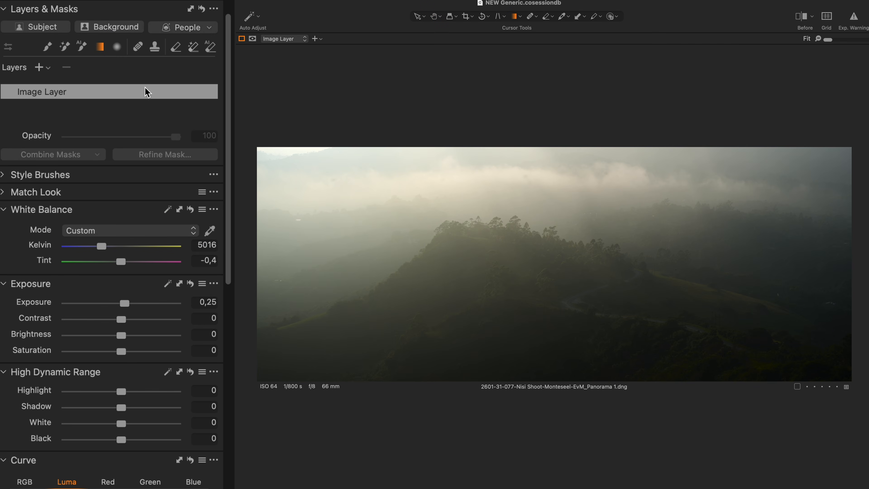
drag(408, 198, 448, 355)
drag(497, 235, 512, 226)
drag(545, 297, 549, 310)
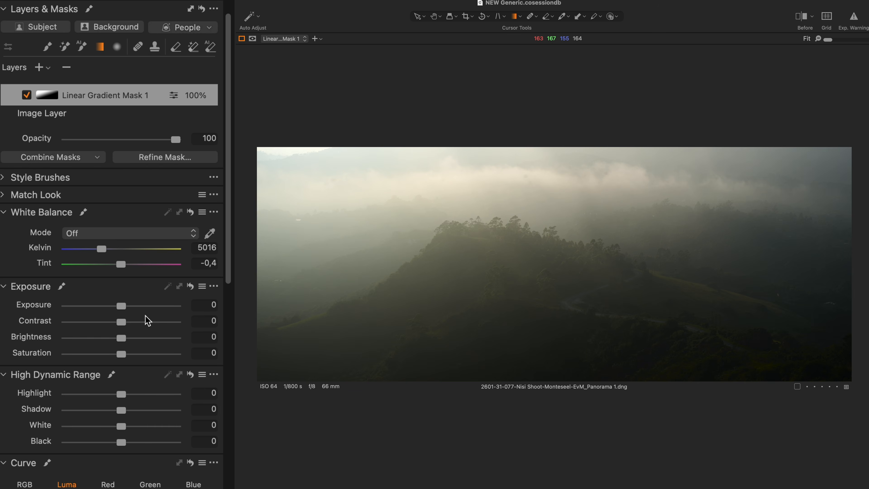
On the sky gradient layer, set Exposure to -0,25, Contrast to 22 and Saturation to 12
drag(122, 305, 145, 322)
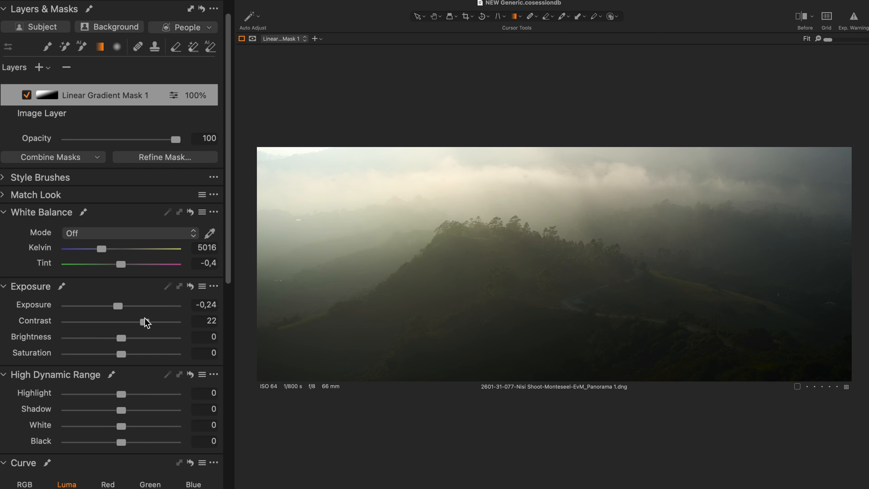
click(117, 306)
drag(121, 355, 127, 355)
On the base Image Layer, set the High Dynamic Range Shadow to 17
mouse_move(230, 125)
mouse_down()
mouse_move(228, 153)
mouse_move(229, 129)
mouse_up()
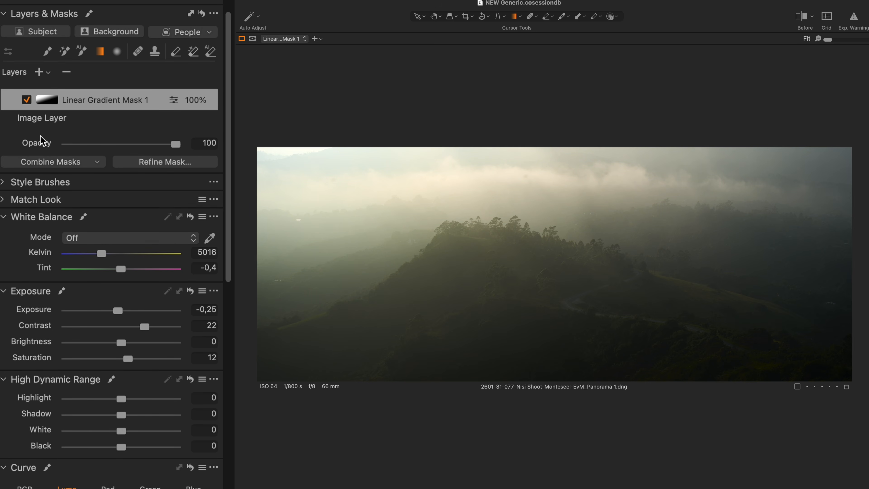
click(55, 122)
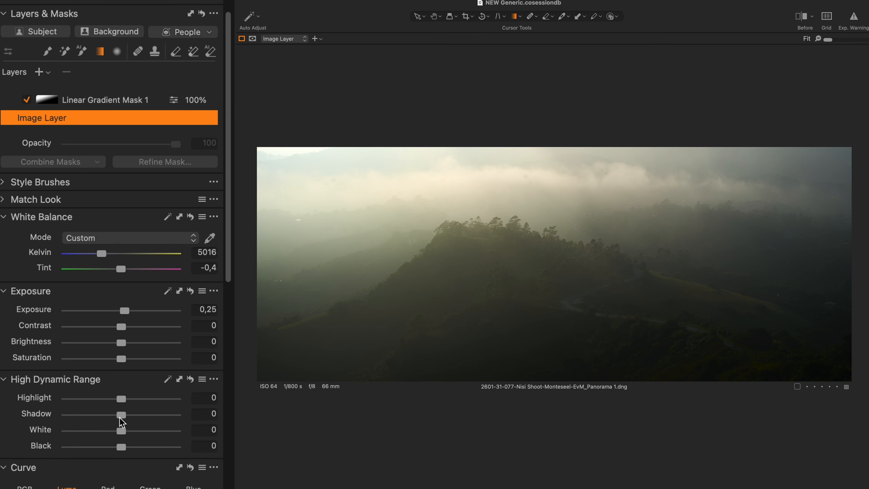
drag(122, 414, 132, 415)
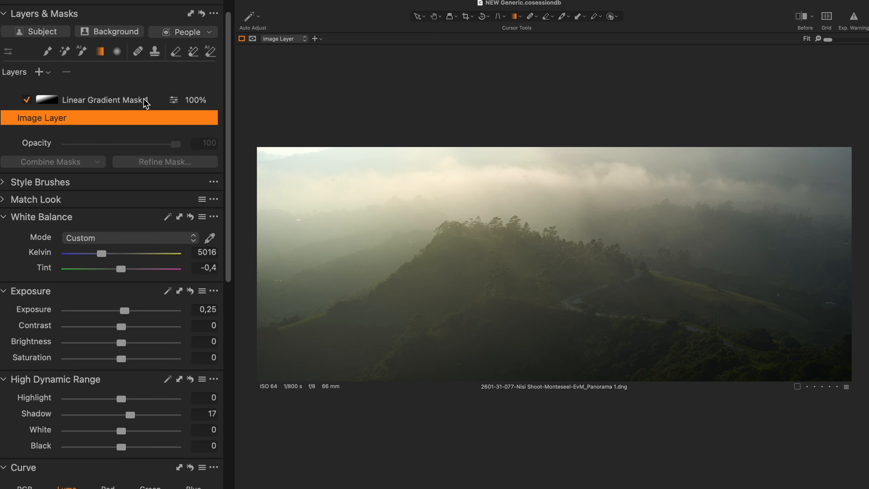
Add a new adjustment layer and brush a mask over the hills and foreground, displaying the mask overlay
click(39, 72)
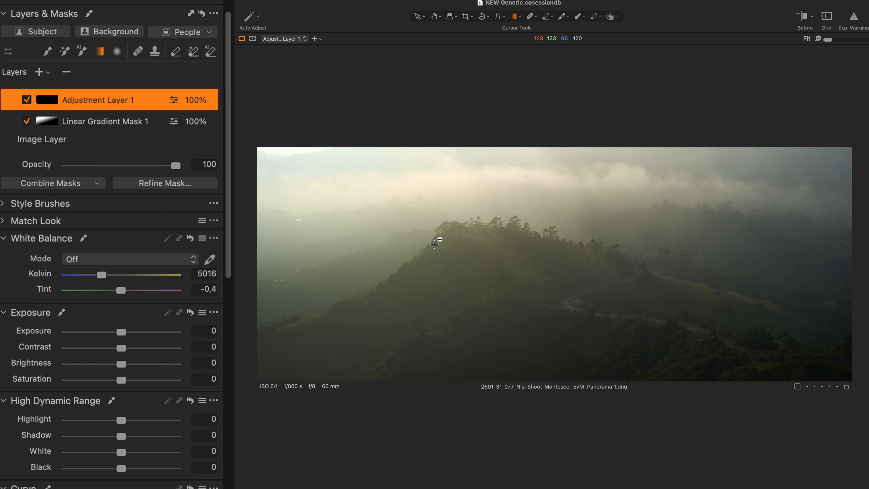
key(b)
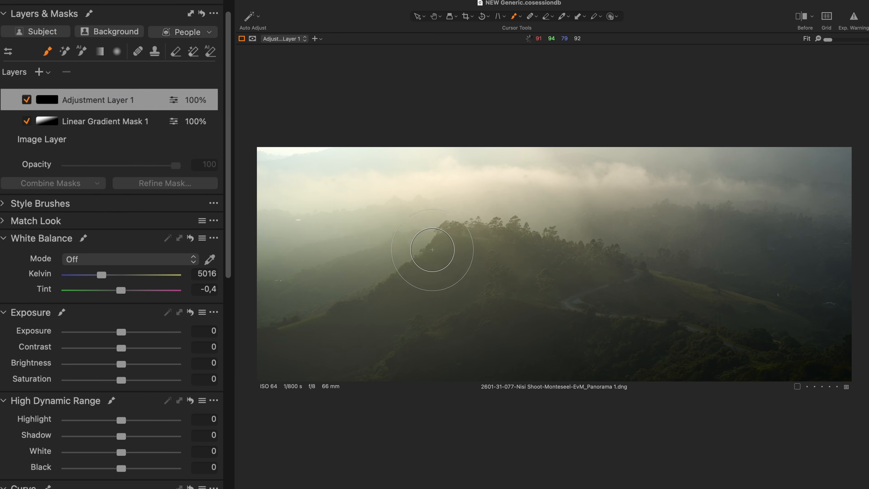
mouse_move(477, 247)
mouse_down()
mouse_move(454, 249)
mouse_move(491, 233)
mouse_move(575, 273)
mouse_move(310, 330)
mouse_move(575, 334)
mouse_move(665, 259)
mouse_move(660, 218)
mouse_move(821, 243)
mouse_move(761, 252)
mouse_move(739, 301)
mouse_move(743, 359)
mouse_move(837, 373)
mouse_move(418, 330)
mouse_move(381, 363)
mouse_move(496, 345)
mouse_move(586, 357)
mouse_up()
key(m)
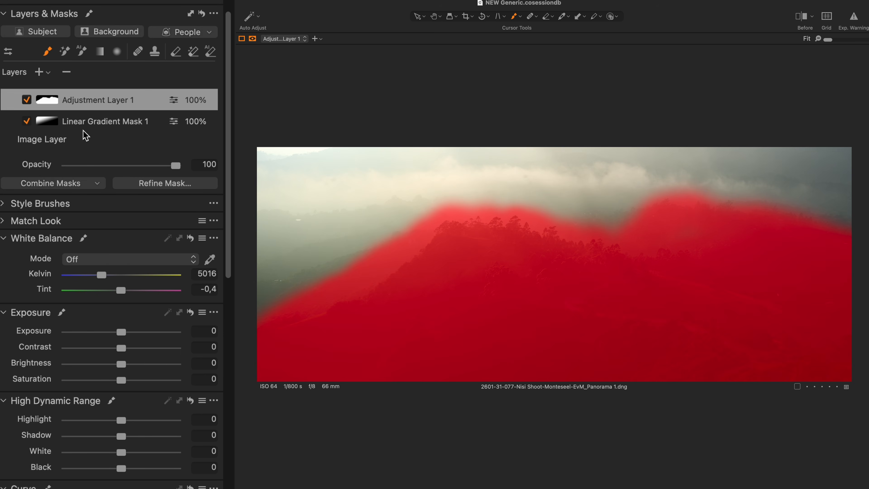
Intersect the brushed mask with a Luma Range of 0 to 85 and falloff of 0 to 174, and hide the mask overlay
click(75, 182)
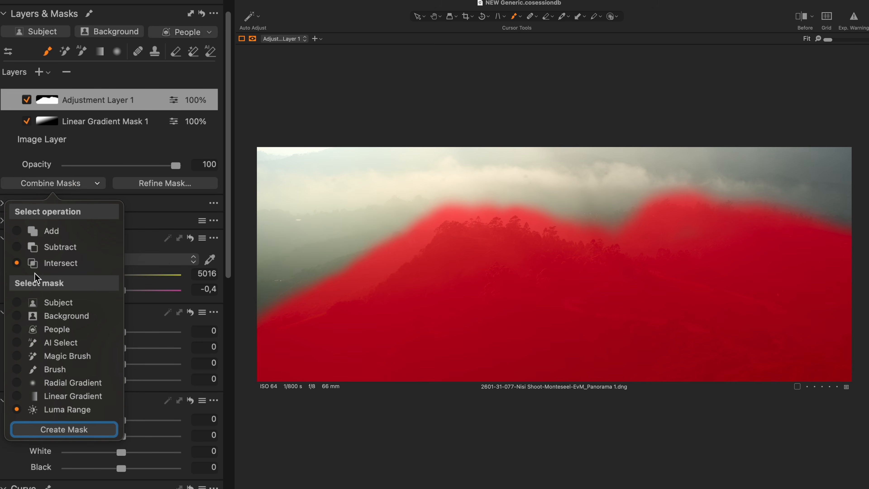
click(72, 431)
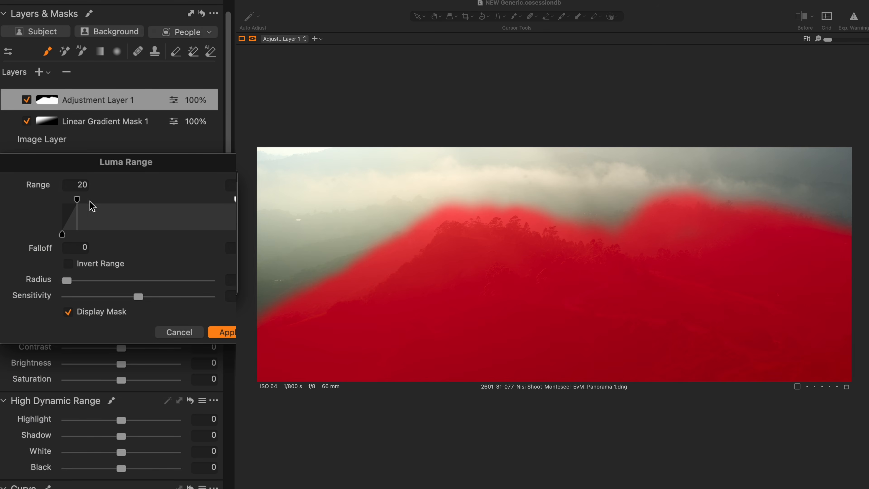
drag(78, 202, 63, 200)
drag(232, 206, 182, 236)
drag(130, 200, 130, 207)
drag(177, 234, 191, 237)
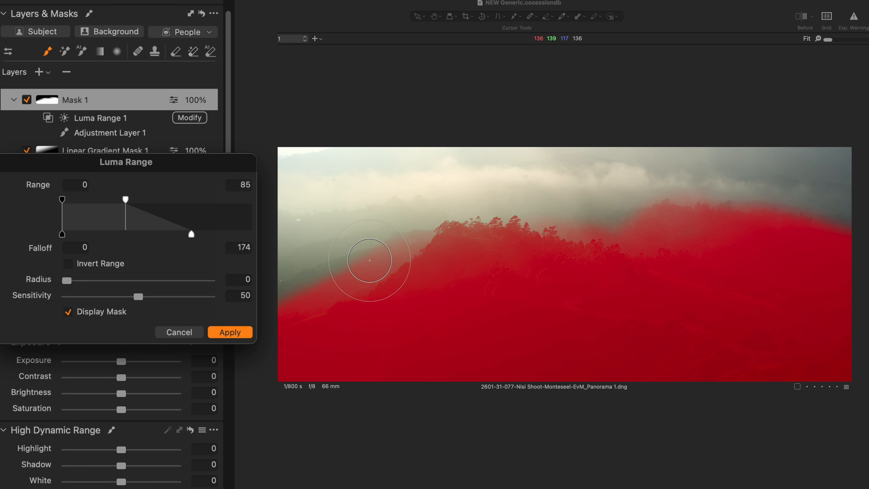
click(236, 332)
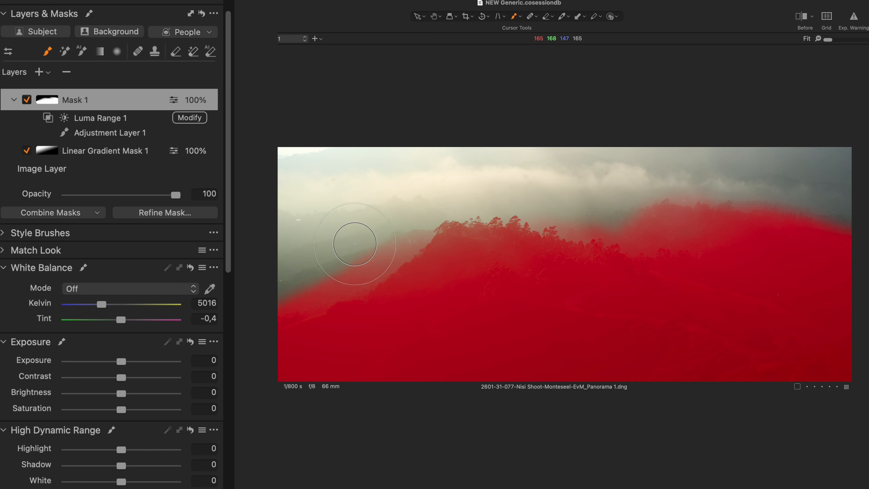
key(m)
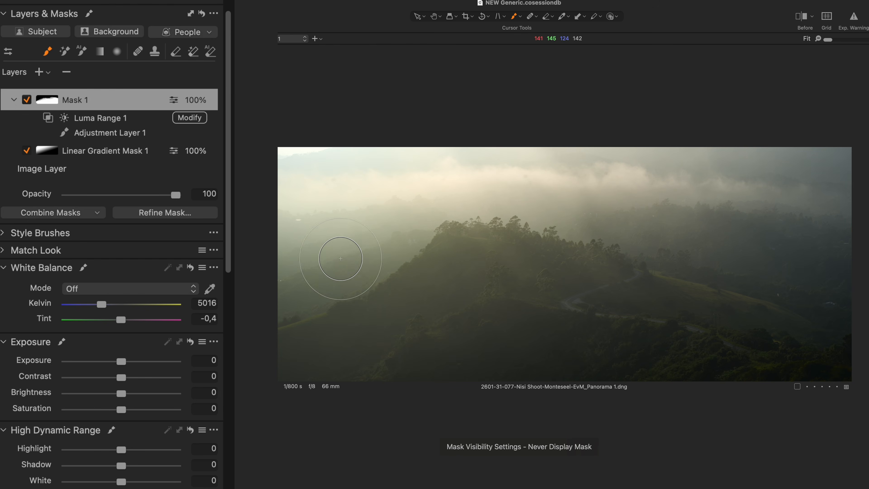
Shape an S-curve on the hill mask's Luma curve, lowering shadows from about 59 to 41 and anchoring highlights near input 193
drag(229, 240, 227, 378)
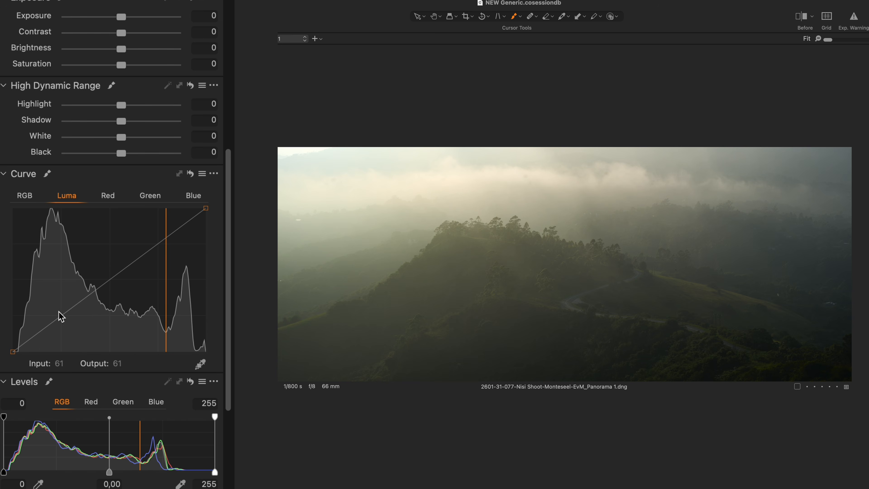
click(57, 328)
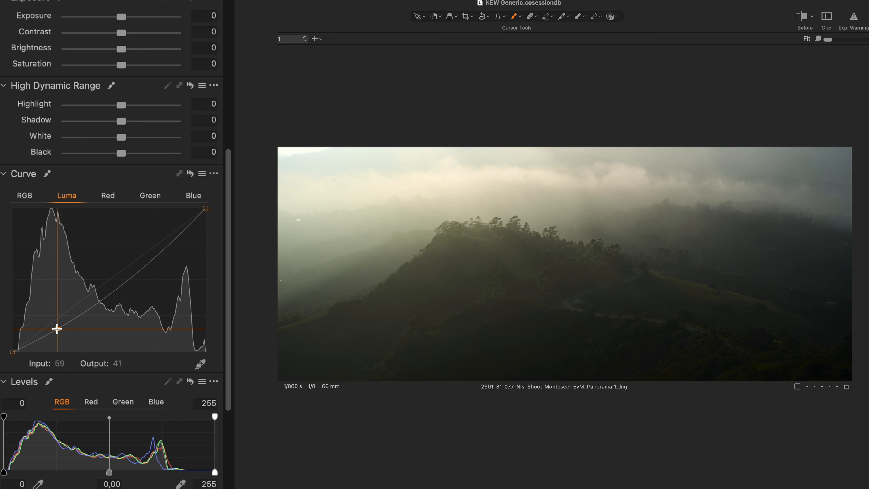
click(158, 244)
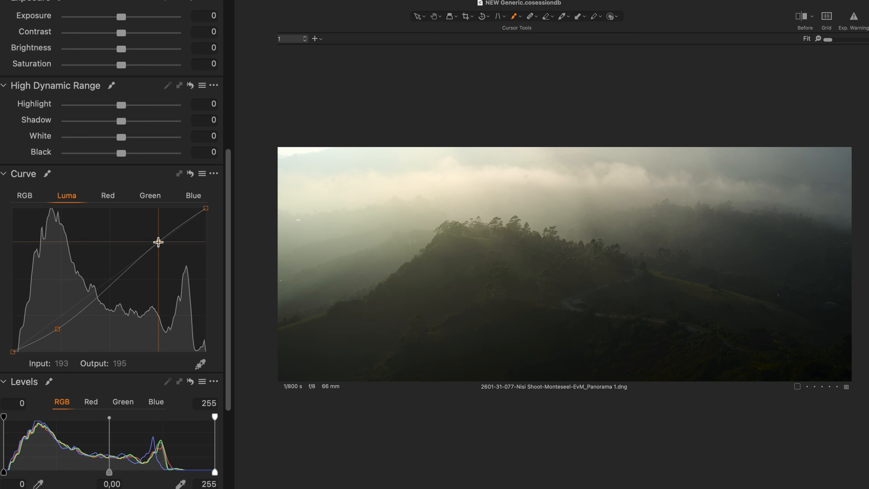
drag(59, 329, 61, 329)
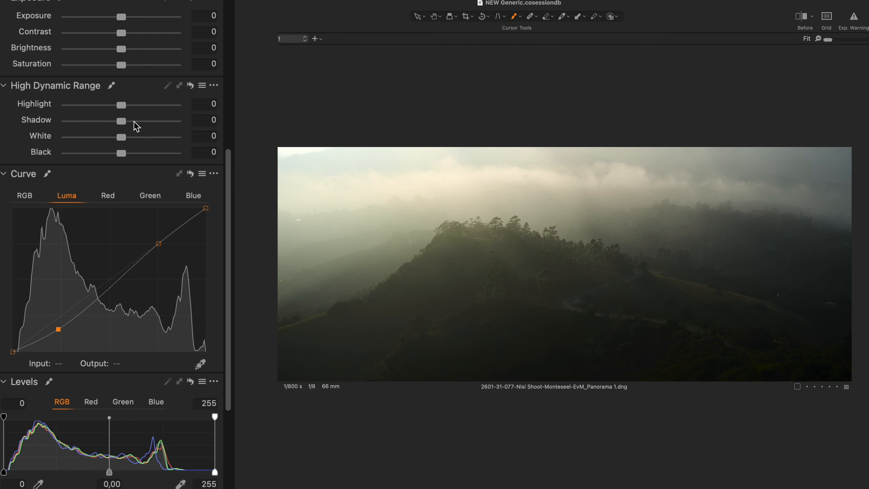
Set the hill mask's High Dynamic Range Shadow to 11 and check the panorama's crop boundaries
drag(122, 124, 129, 121)
key(z)
scroll(480, 299, up, 2)
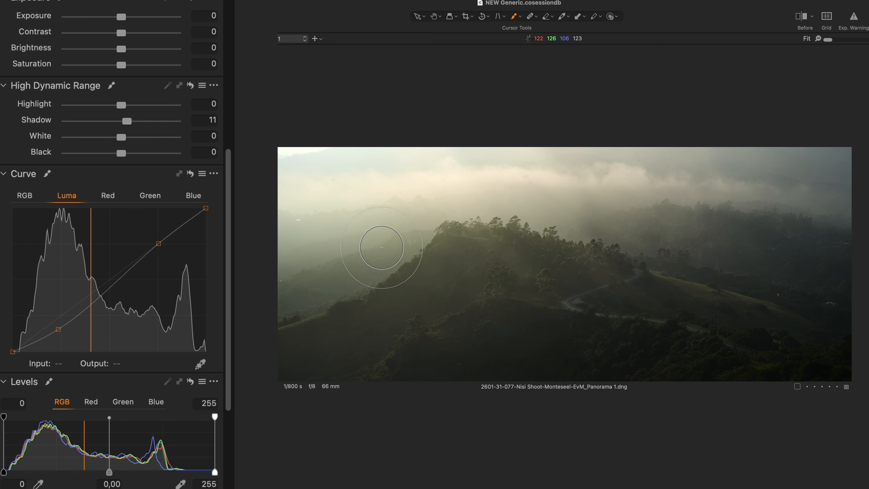
key(c)
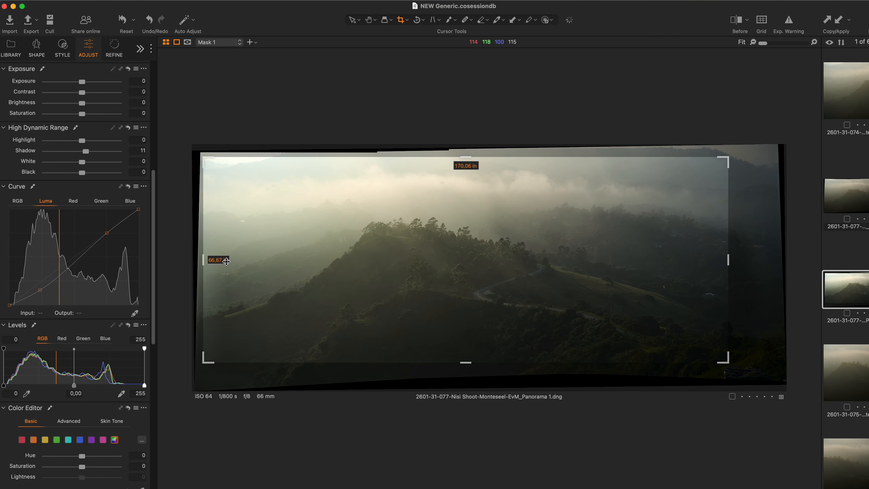
key(b)
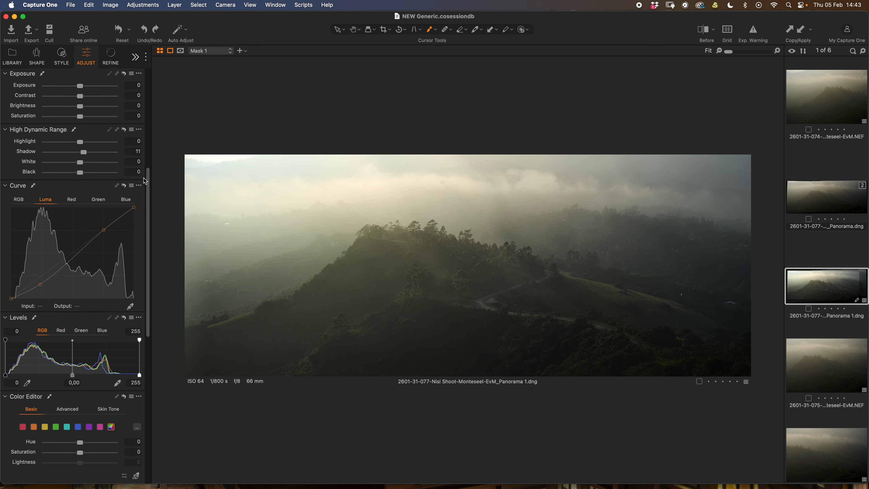
Add another adjustment layer with a wide elliptical radial gradient mask centred on the tree-covered hill
drag(147, 185, 157, 92)
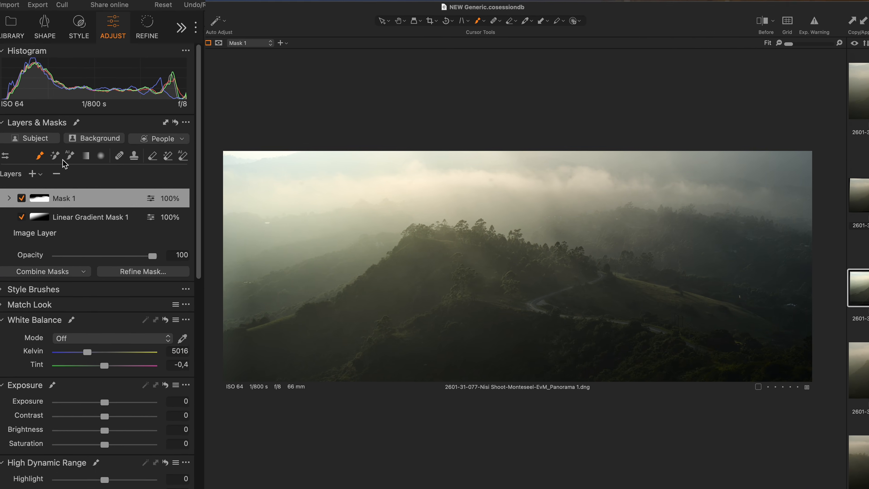
click(33, 176)
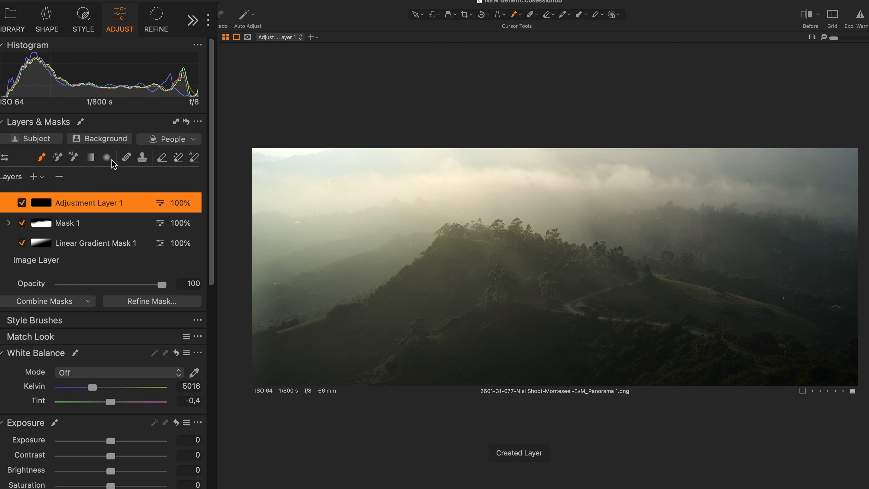
key(t)
drag(509, 246, 721, 356)
drag(545, 253, 572, 269)
drag(748, 253, 822, 263)
drag(554, 316, 553, 310)
drag(561, 278, 561, 283)
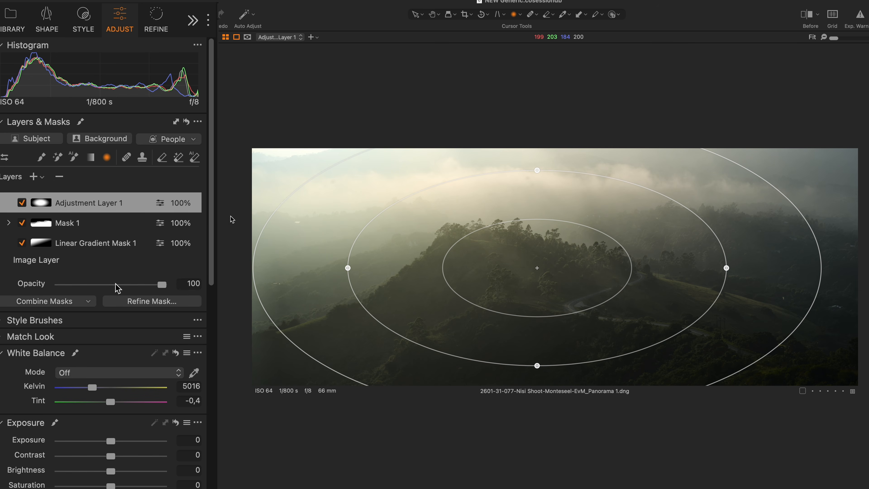
Raise the radial mask layer's Structure and Clarity slightly while judging the detail in the hill's trees up close
scroll(209, 223, down, 15)
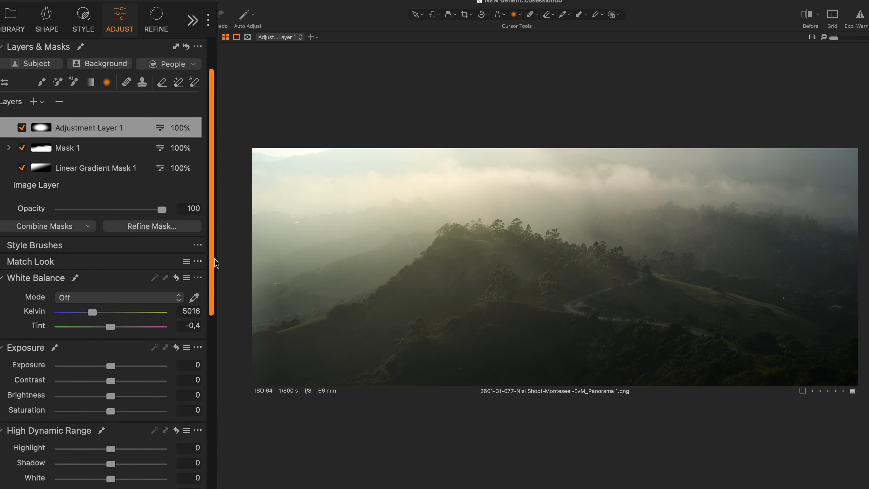
drag(231, 381, 234, 468)
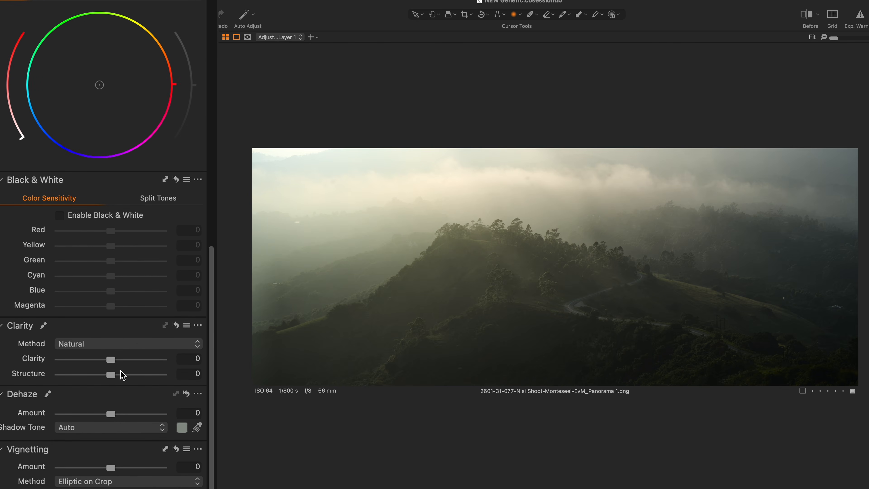
key(super+equal)
key(super+equal)
drag(579, 342, 493, 312)
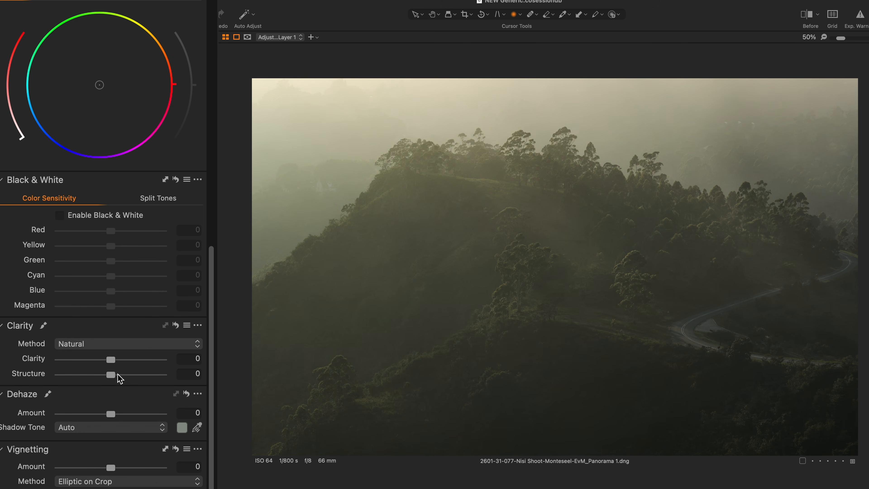
mouse_move(110, 375)
mouse_down()
mouse_move(118, 375)
mouse_move(119, 362)
mouse_up()
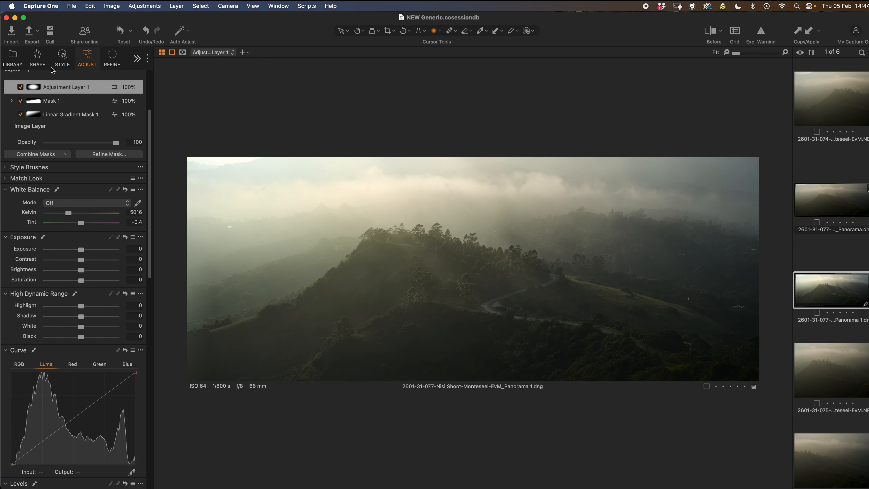
Add a new adjustment layer with a slightly tilted linear gradient mask covering the foreground and fading upward into the mist
scroll(60, 73, up, 5)
click(28, 163)
key(g)
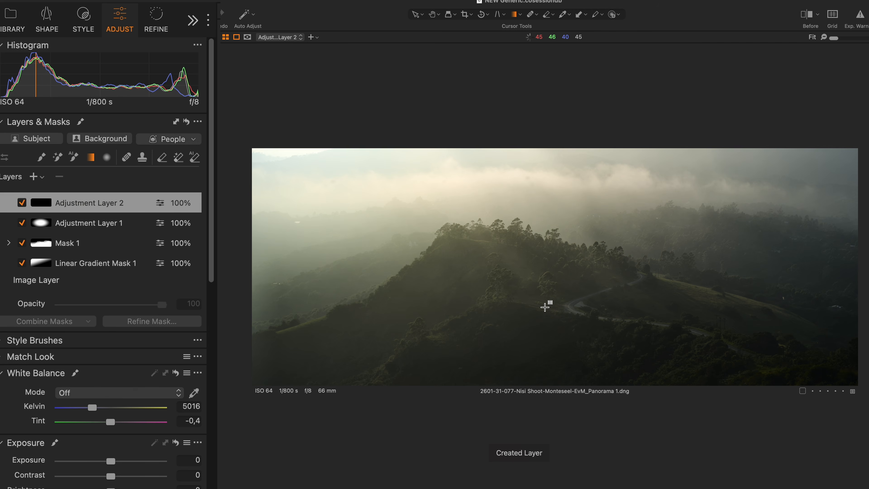
drag(546, 307, 534, 137)
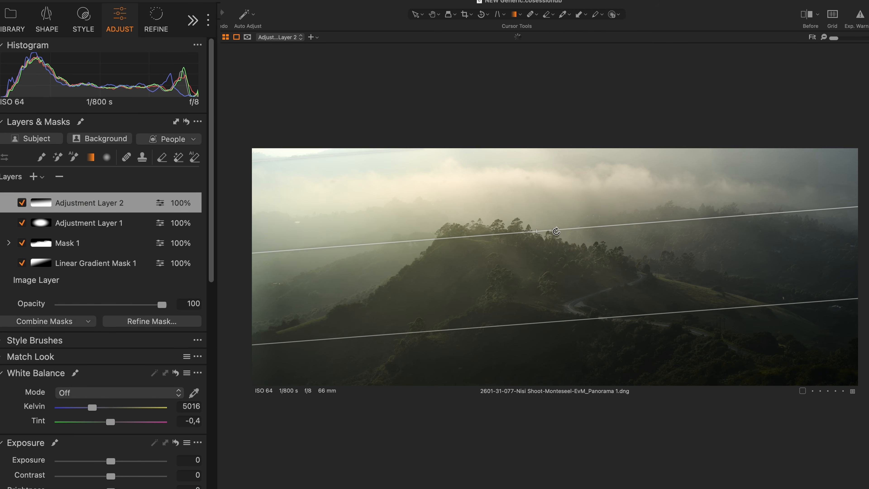
mouse_move(558, 211)
mouse_down()
mouse_move(560, 198)
mouse_move(560, 214)
mouse_up()
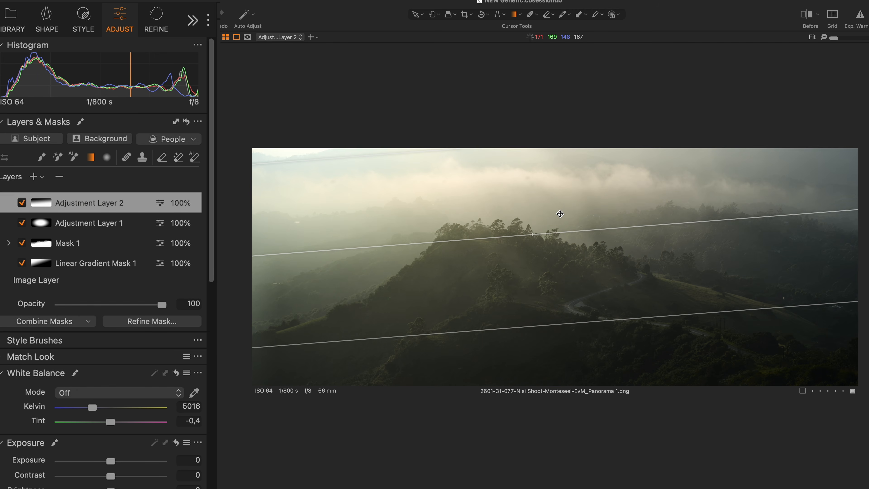
Lift the foreground gradient layer's Luma curve midtones from about 132 to 141 and add a control point in the shadows
scroll(110, 281, down, 15)
right_click(196, 419)
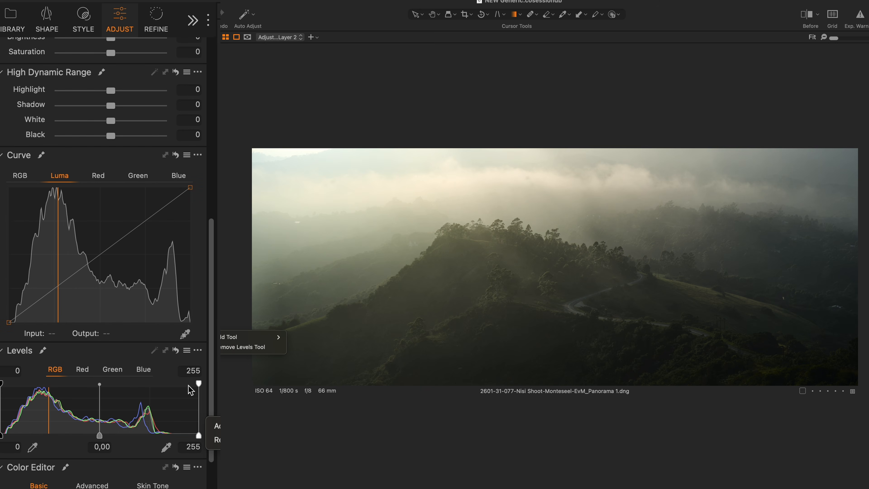
click(100, 245)
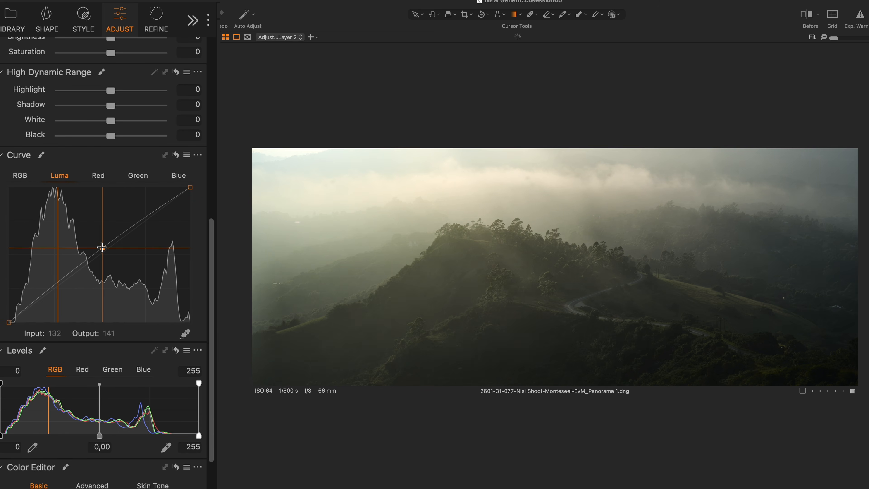
click(53, 283)
mouse_move(101, 245)
mouse_down()
mouse_move(100, 236)
mouse_move(104, 245)
mouse_up()
Compare the panorama with the foreground gradient layer switched off and on
scroll(55, 283, up, 12)
click(21, 203)
click(21, 203)
click(22, 203)
click(22, 203)
click(22, 203)
click(22, 204)
Raise the foreground gradient layer's Clarity slightly
drag(211, 249, 214, 316)
key(c)
drag(559, 298, 561, 298)
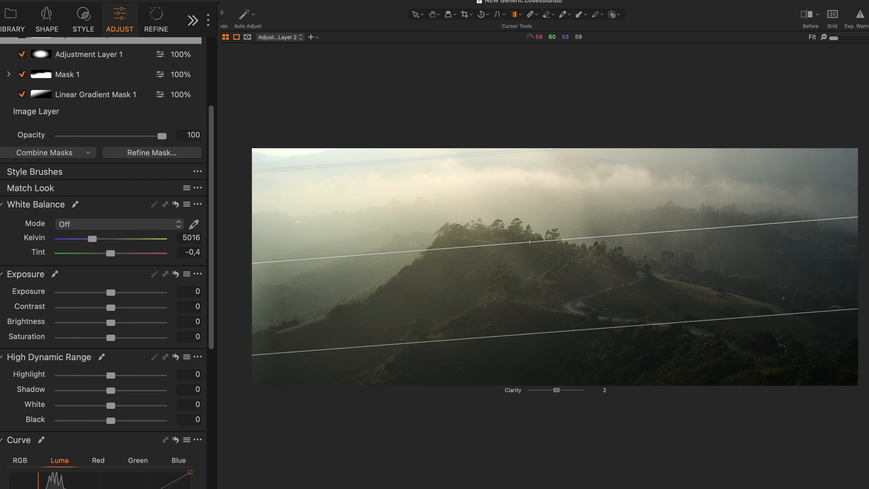
drag(630, 291, 689, 285)
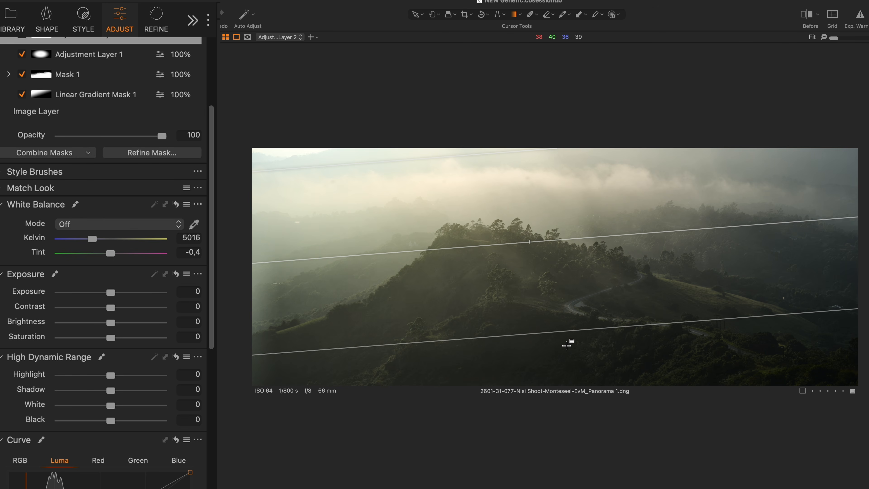
Tighten the panorama's crop by trimming its outer sides
key(c)
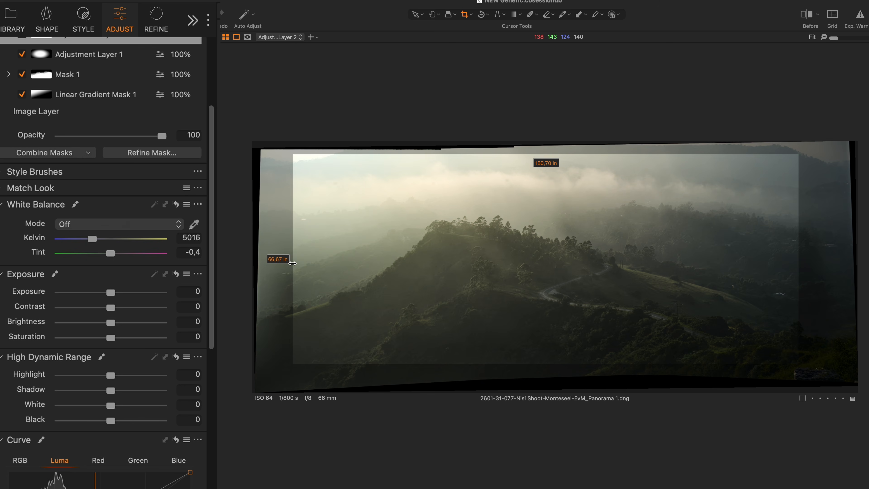
mouse_move(799, 262)
mouse_down()
mouse_move(767, 264)
mouse_move(795, 266)
mouse_up()
key(h)
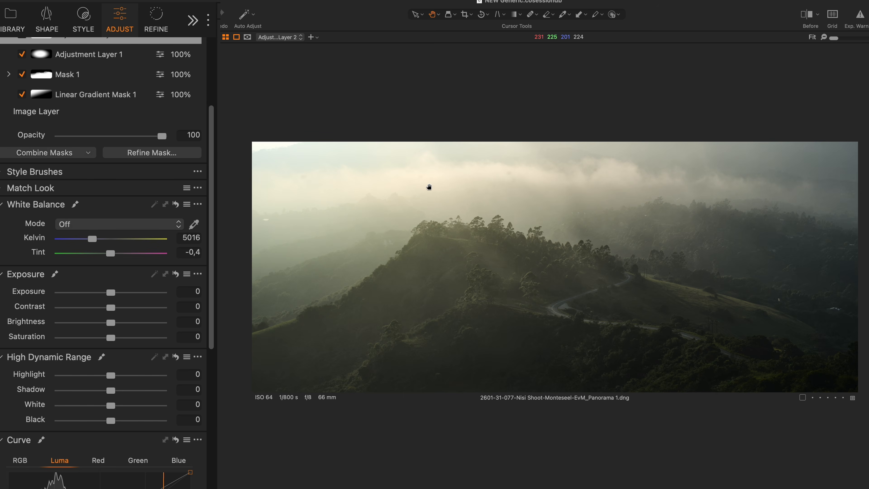
Add a new adjustment layer with a slightly tilted linear gradient mask covering the sky and fading down to the hill
scroll(212, 148, up, 5)
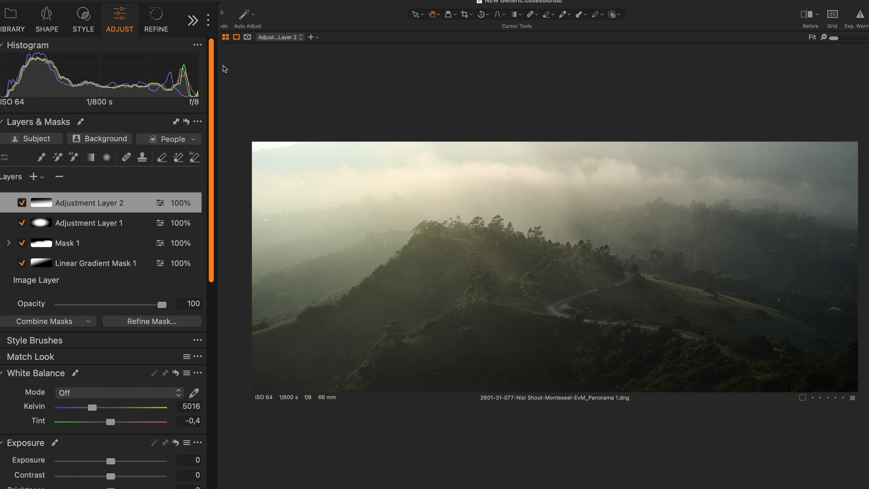
click(91, 158)
drag(450, 170, 531, 272)
key(z)
scroll(508, 269, up, 5)
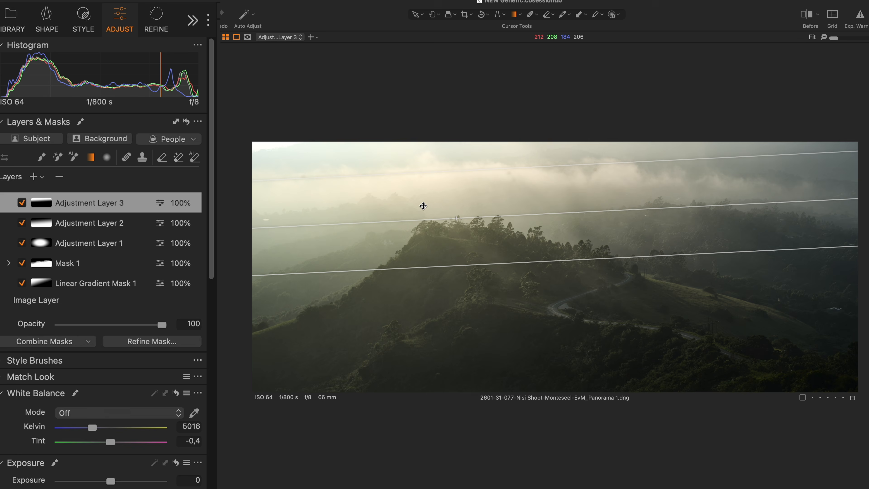
Set the sky gradient layer's Contrast to 5
key(w)
scroll(425, 235, up, 9)
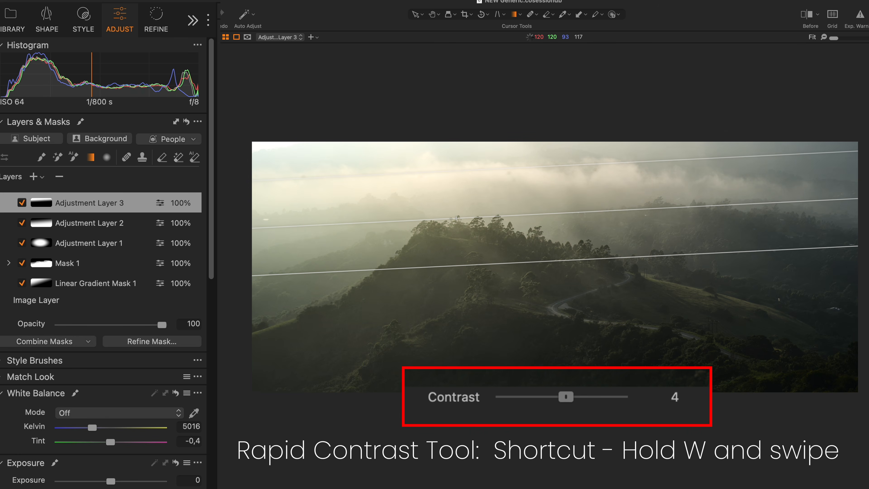
scroll(425, 235, down, 7)
scroll(460, 252, up, 3)
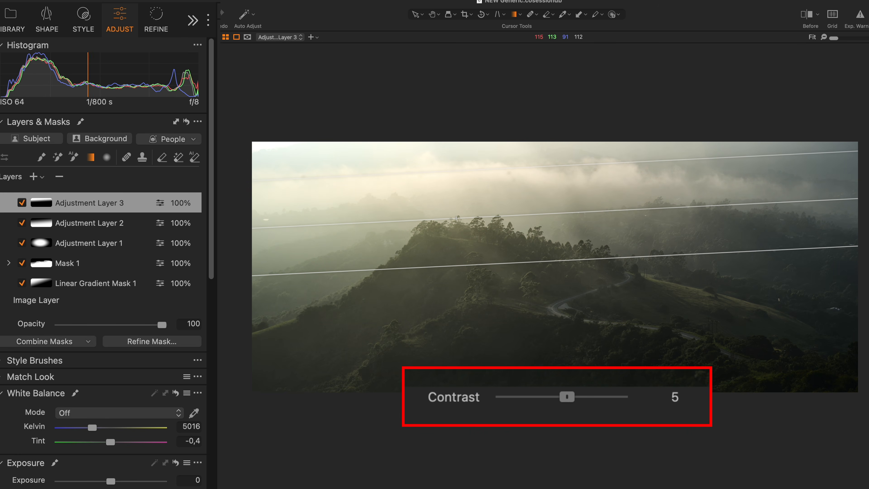
Lower the sky gradient layer's Highlight slightly
key(a)
scroll(459, 252, down, 2)
scroll(460, 252, down, 6)
scroll(460, 253, up, 3)
scroll(459, 252, down, 2)
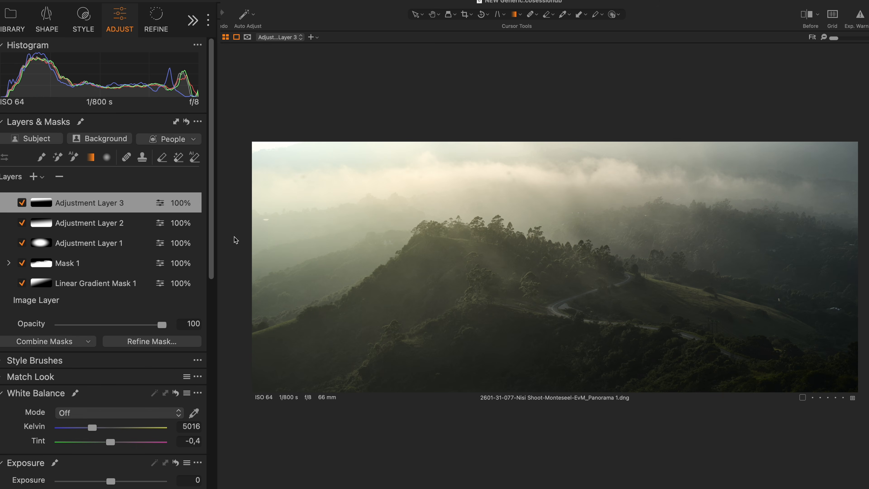
Sample the green of the sunlit grassy slope as a colour range in the Advanced Color Editor
scroll(216, 238, down, 15)
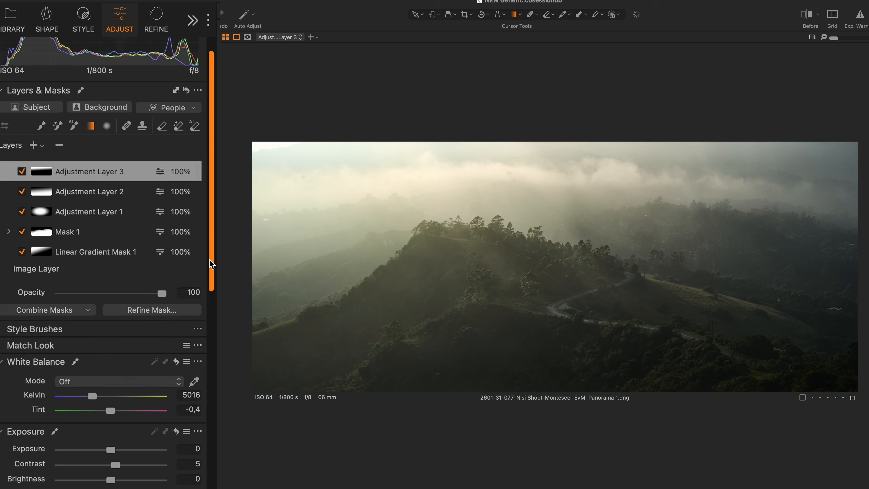
scroll(192, 260, down, 8)
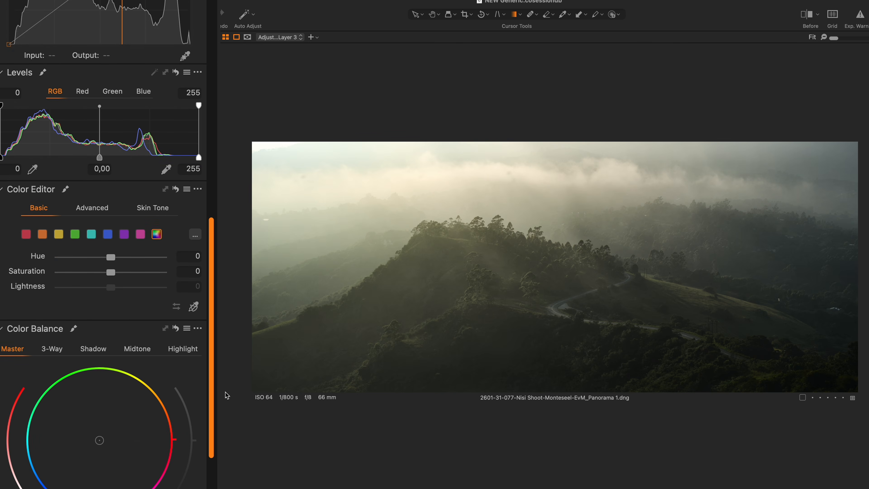
click(92, 137)
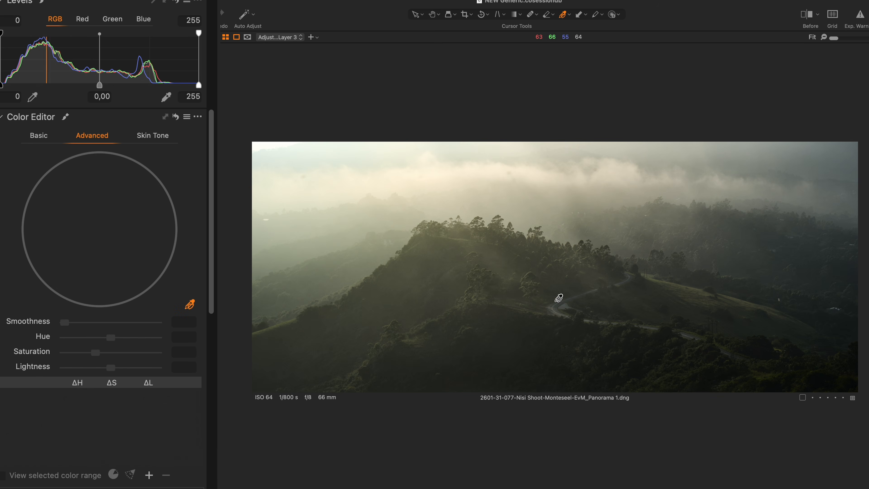
click(705, 289)
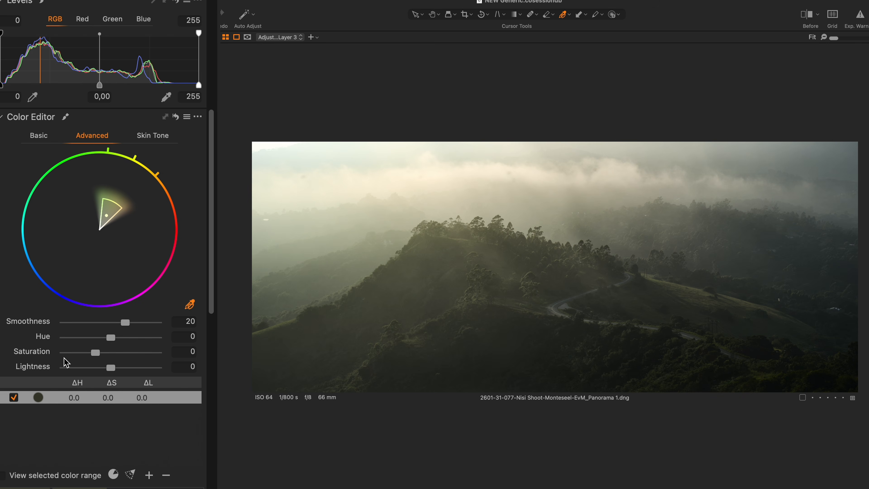
View the selected colour range on the image and narrow its hue and saturation limits around the sampled green
click(3, 475)
scroll(446, 245, up, 2)
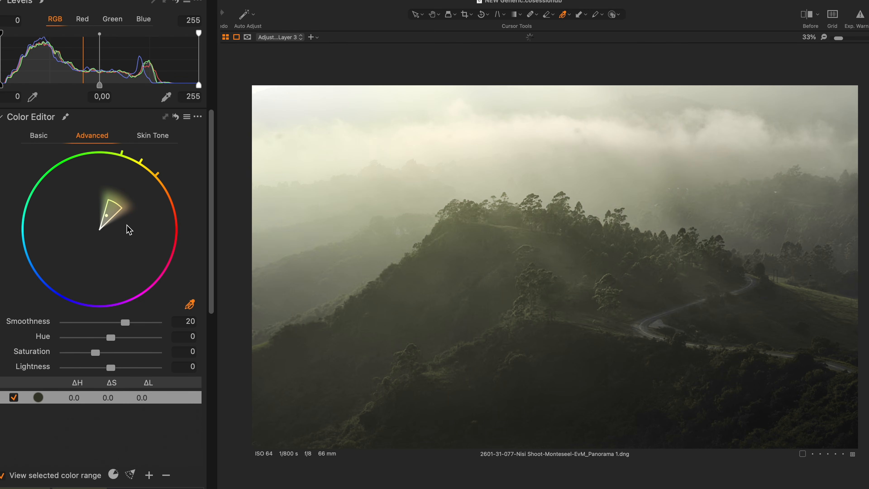
drag(116, 211, 112, 208)
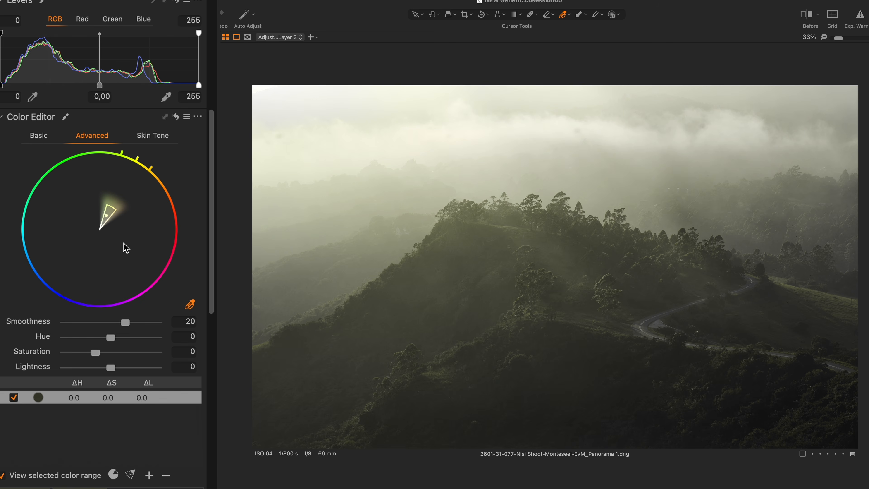
key(comma)
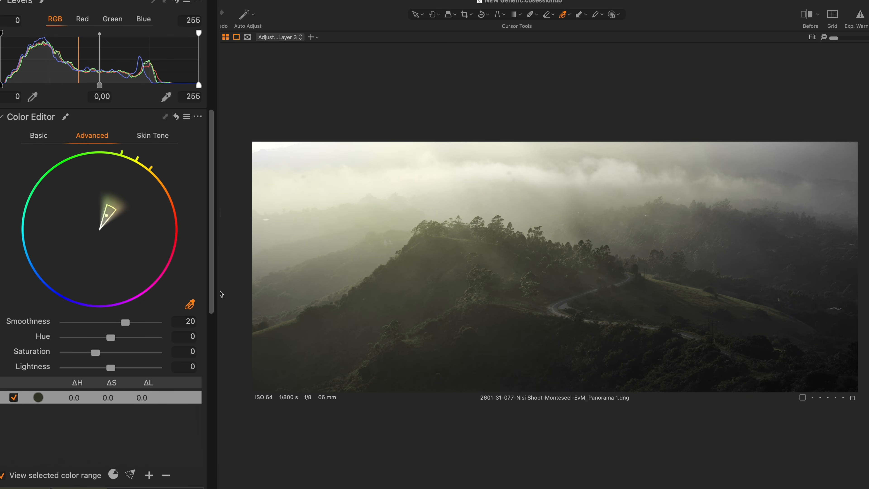
Create a masked layer from the green colour range selection
scroll(213, 214, up, 1)
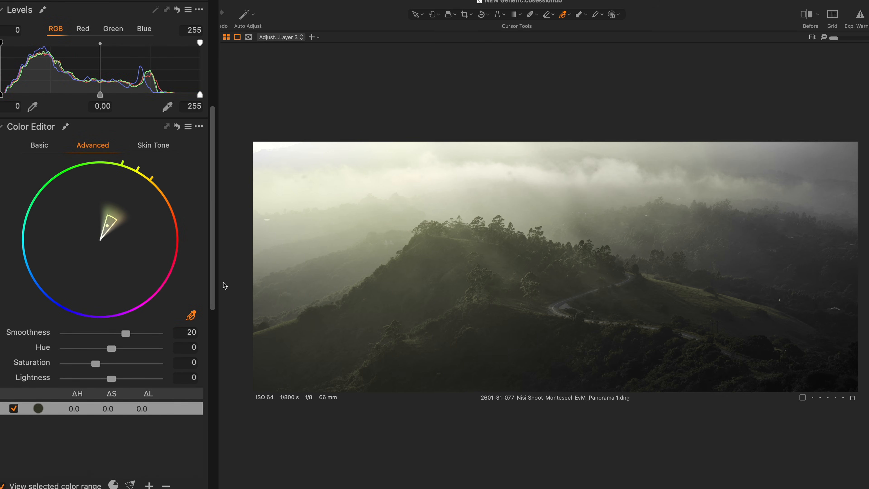
click(199, 126)
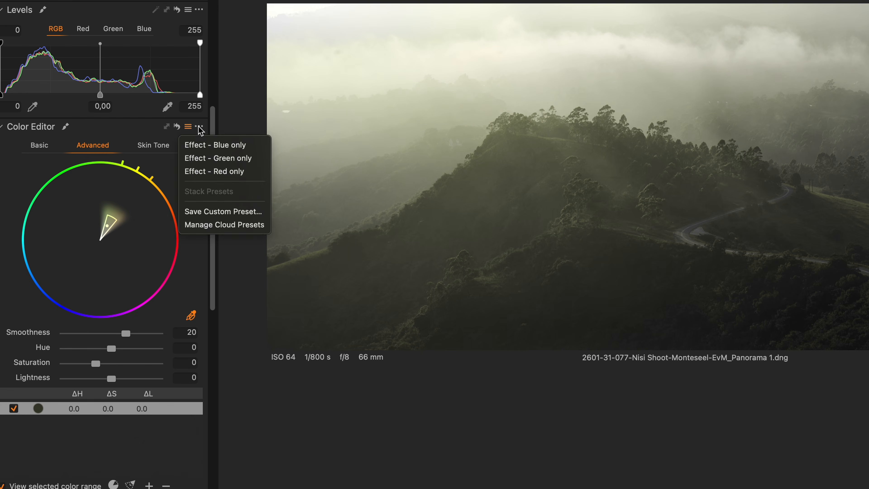
click(200, 127)
click(199, 127)
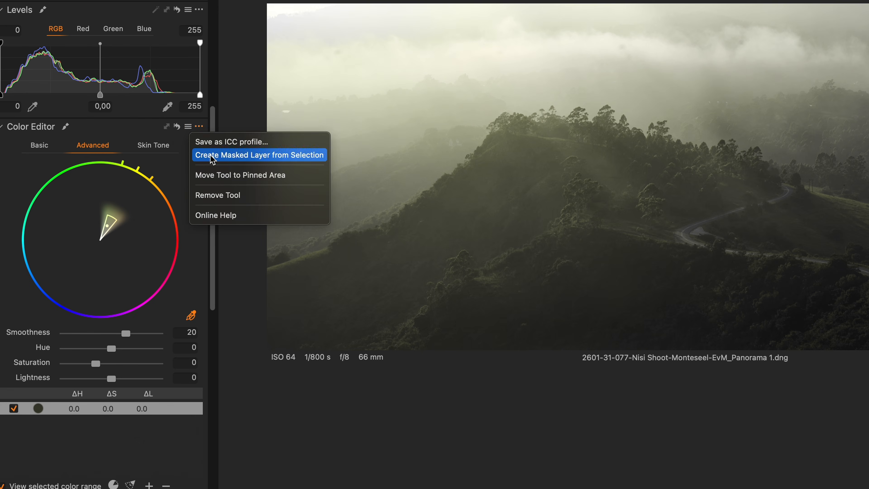
click(215, 160)
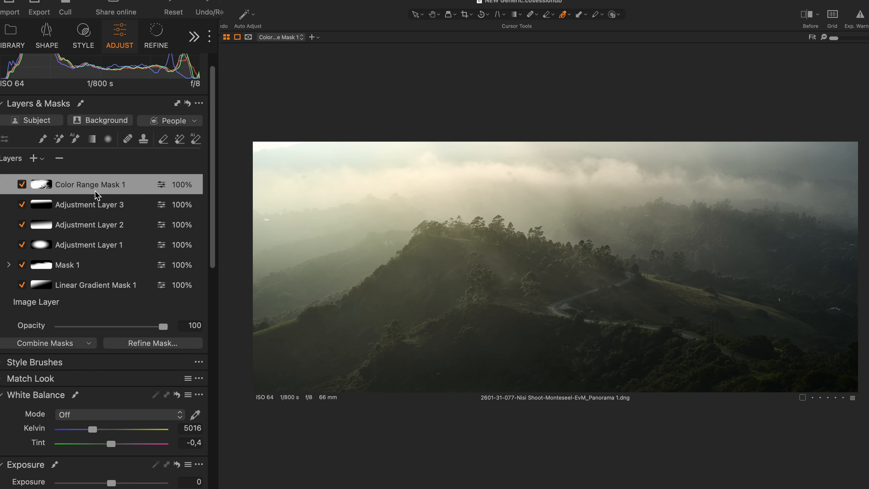
Show the colour range layer's mask overlay and intersect that mask with a Luma Range mask
key(m)
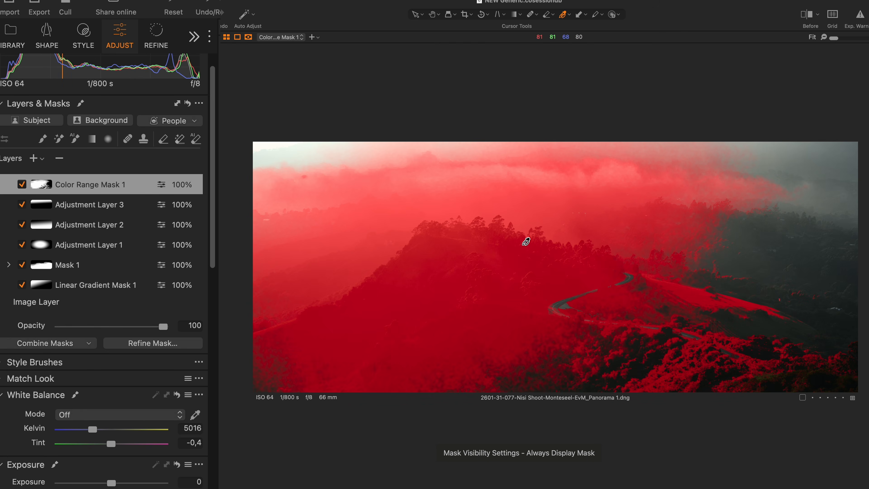
key(m)
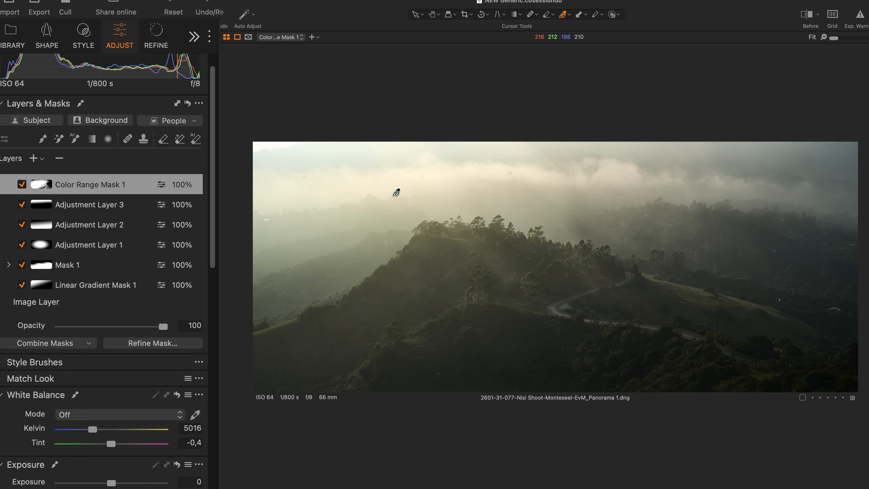
key(m)
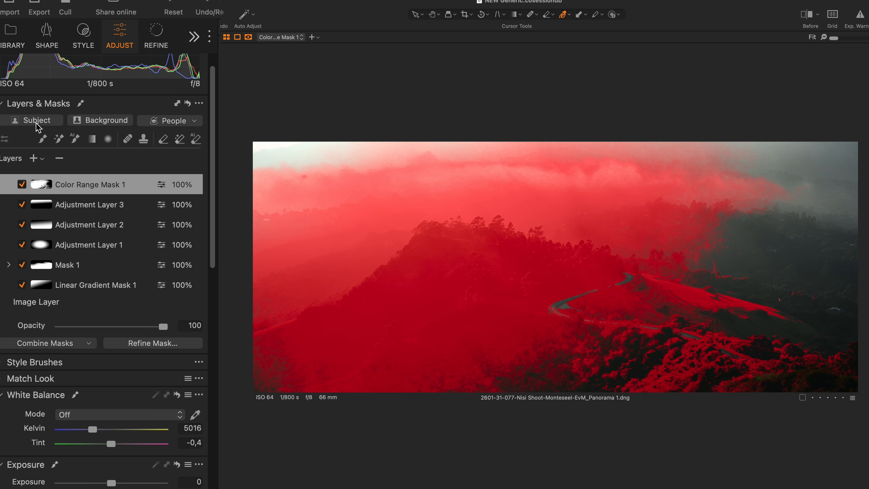
scroll(40, 300, down, 5)
click(42, 297)
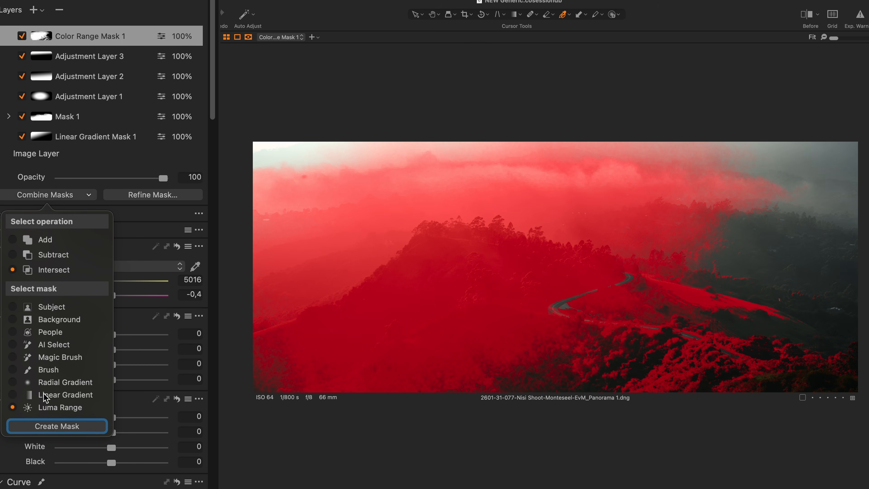
click(56, 426)
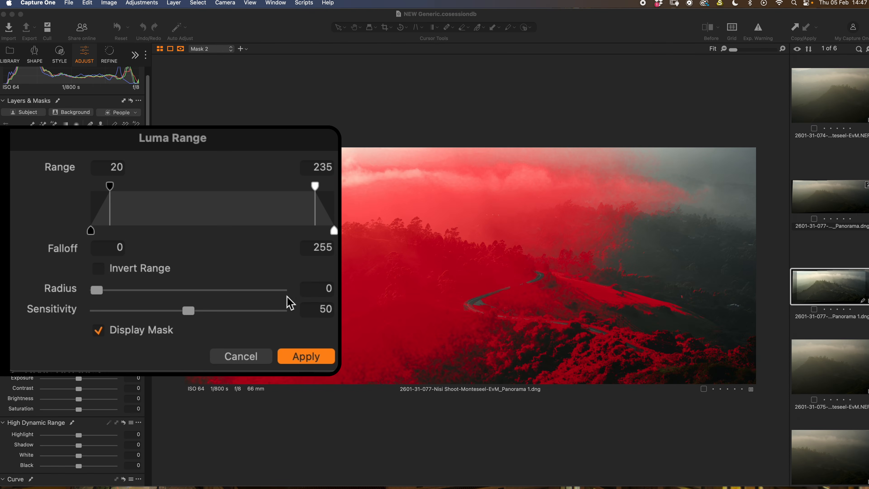
Limit the Luma Range mask to a range of 65 to 83 with falloff from 39 to 188, and apply it
drag(111, 192, 102, 194)
drag(316, 194, 278, 230)
drag(106, 209, 151, 231)
mouse_move(96, 206)
mouse_down()
mouse_move(64, 206)
mouse_move(96, 210)
mouse_up()
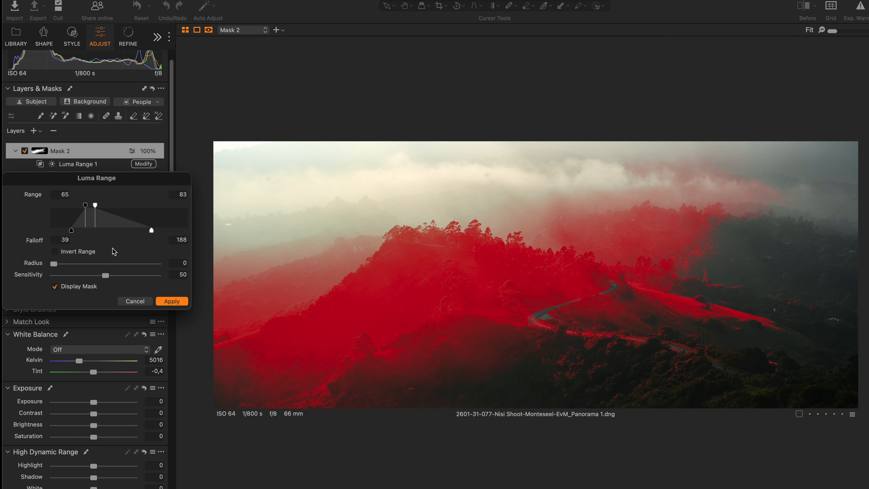
click(168, 302)
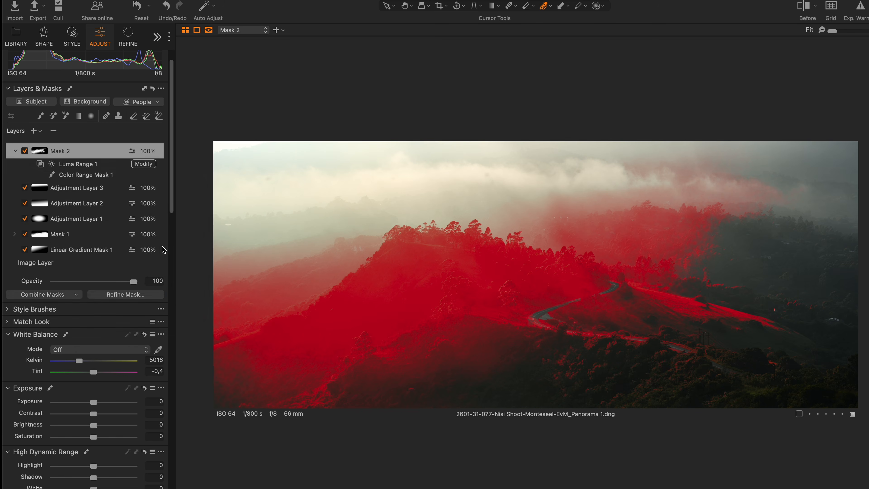
Hide the mask overlay and set the combined mask layer's Contrast to 14, Brightness to 9 and Saturation to 23
drag(172, 208, 172, 255)
drag(212, 295, 213, 320)
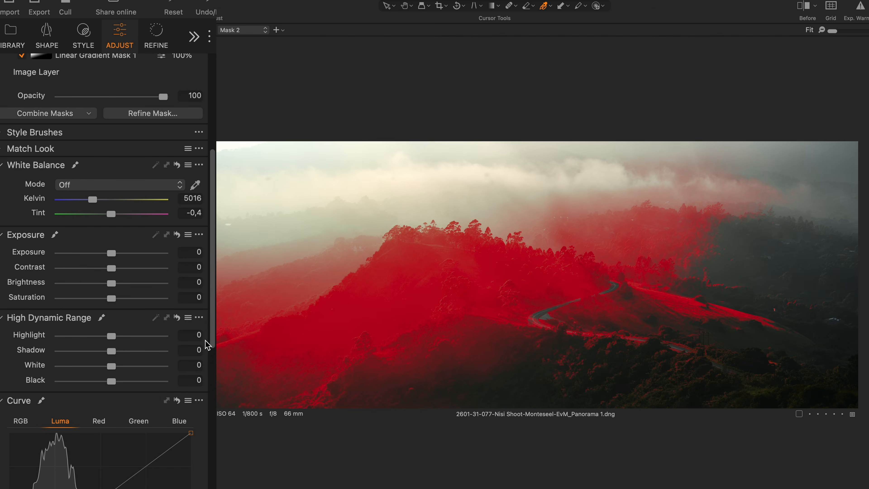
key(m)
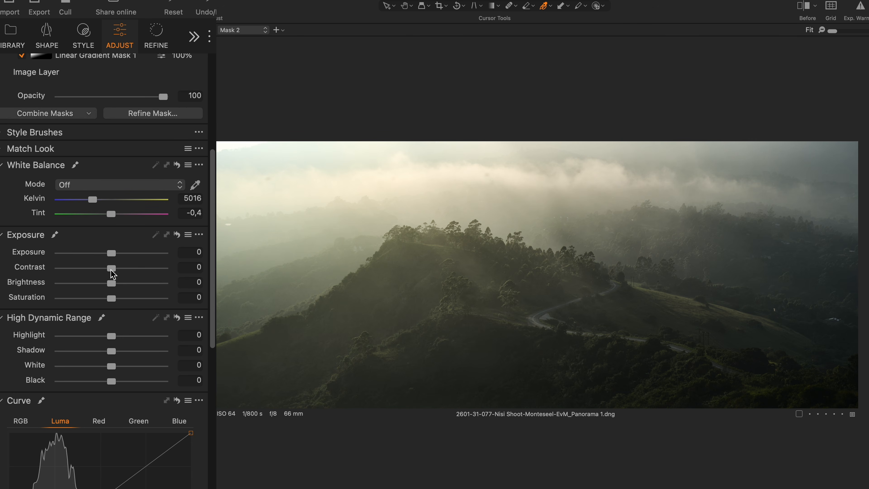
drag(111, 284, 122, 284)
drag(120, 285, 126, 270)
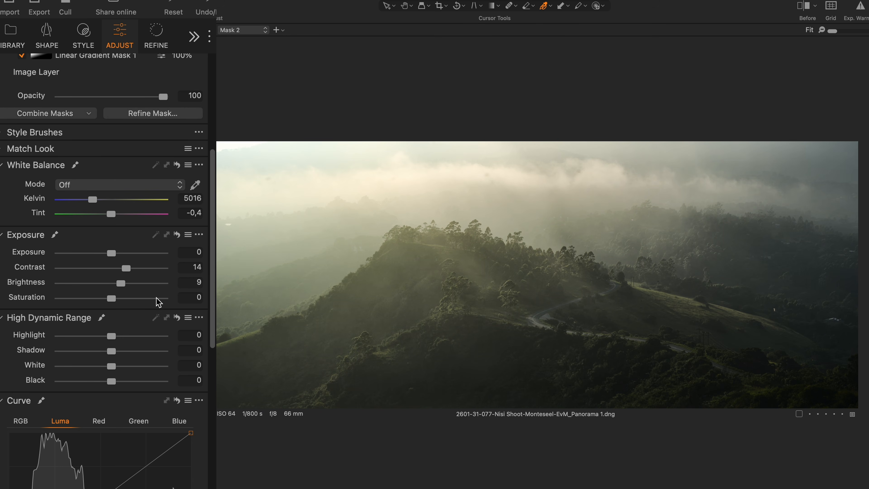
drag(112, 298, 127, 304)
Collapse the combined mask layer's entries and compare the panorama with that layer switched off and on
scroll(208, 303, down, 2)
scroll(209, 243, up, 5)
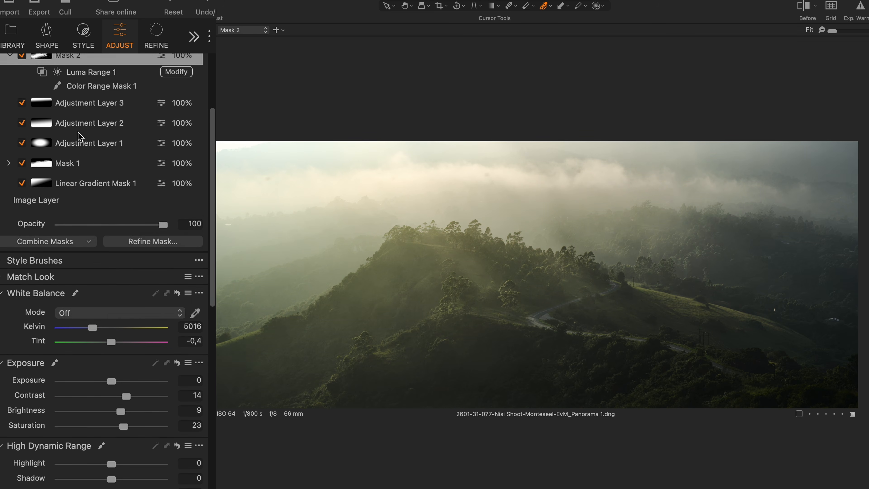
drag(211, 147, 209, 102)
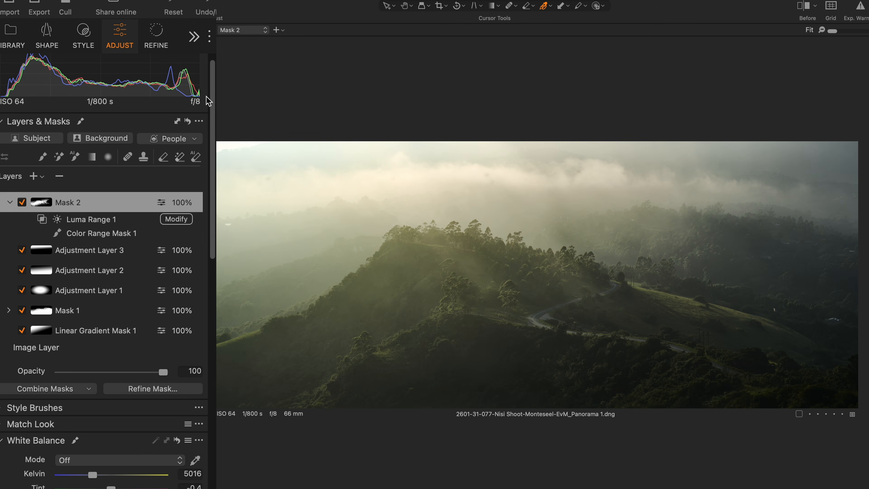
click(9, 203)
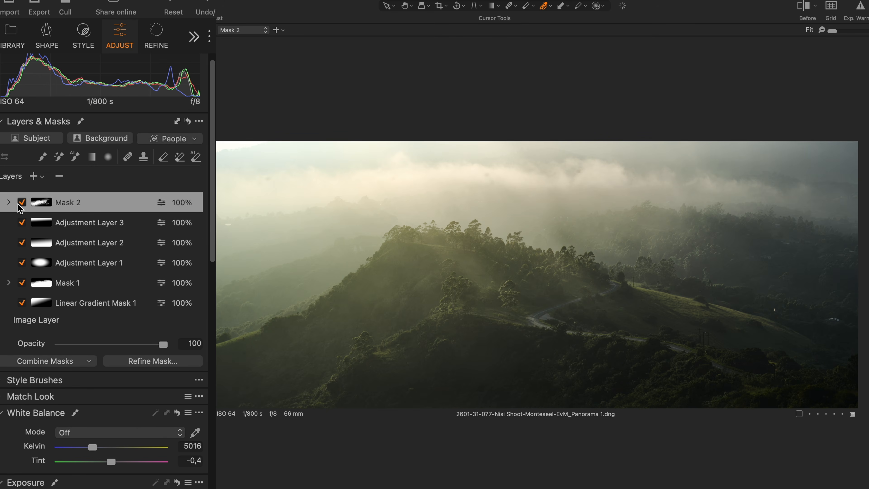
click(21, 204)
click(21, 204)
click(21, 204)
click(21, 205)
click(22, 205)
click(23, 205)
click(23, 205)
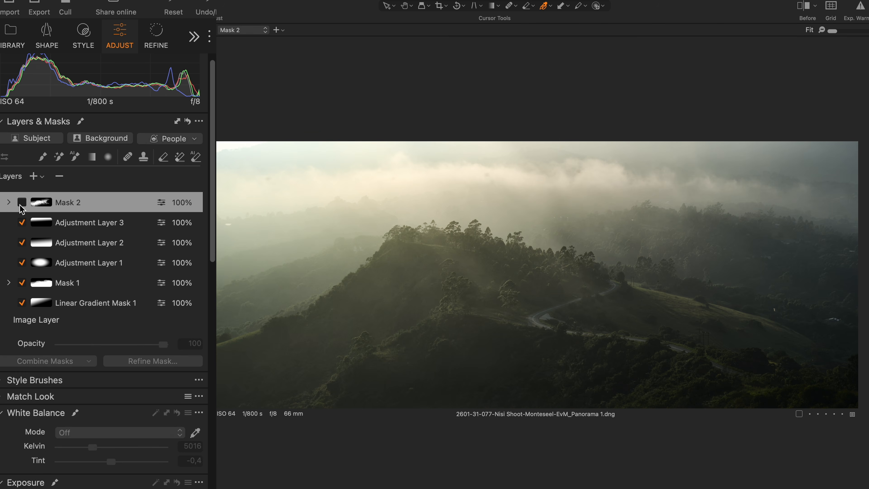
click(21, 205)
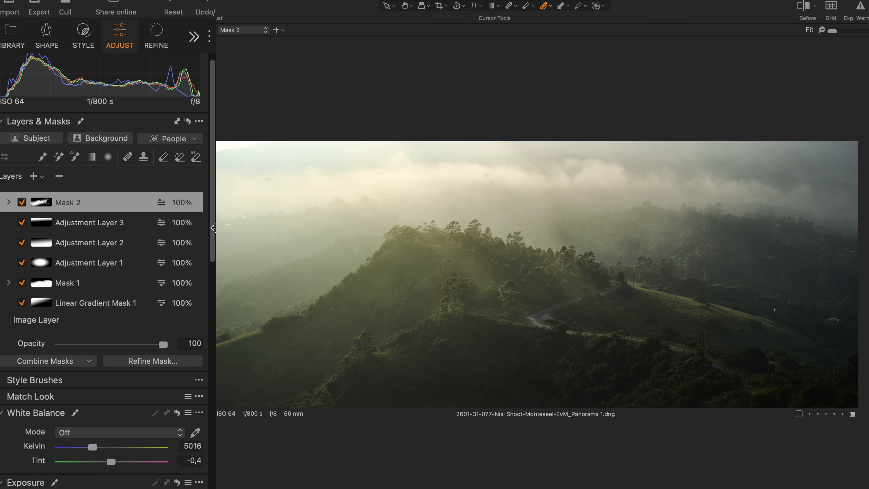
Erase the Mask 2 layer's mask over the misty left valley with a soft eraser of size 876, hardness 9 and opacity 41
key(e)
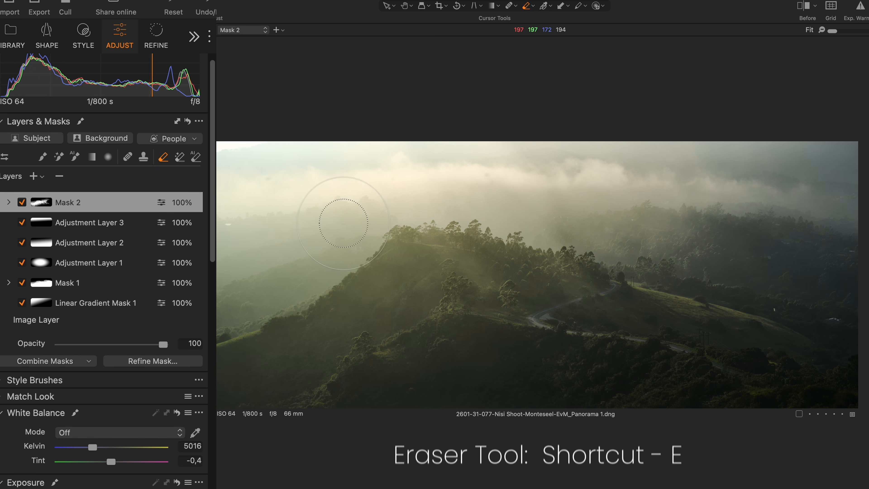
right_click(349, 245)
click(338, 262)
click(335, 250)
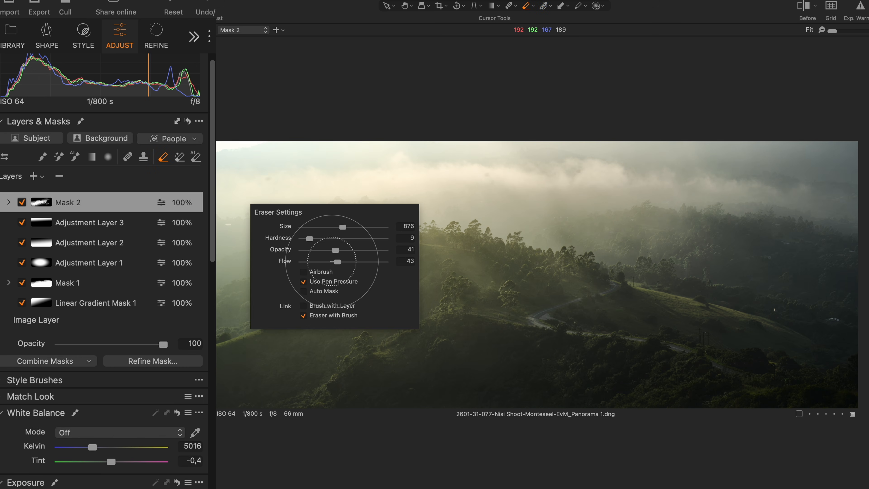
click(334, 262)
click(398, 106)
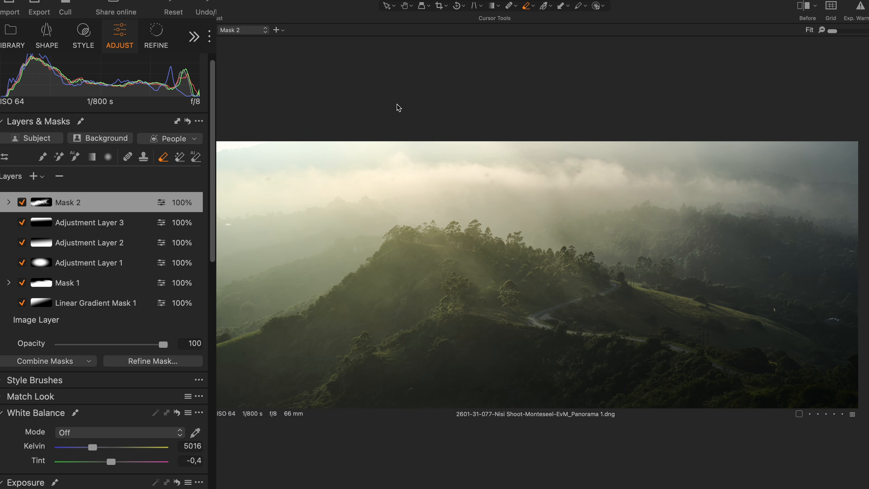
mouse_move(358, 239)
mouse_down()
mouse_move(384, 236)
mouse_move(458, 259)
mouse_move(477, 301)
mouse_move(329, 353)
mouse_move(294, 330)
mouse_move(419, 280)
mouse_move(465, 312)
mouse_move(215, 397)
mouse_up()
Erase Mask 2 from the haze behind the ridge with the mask overlay shown, and compare the image with the layer off and on
key(m)
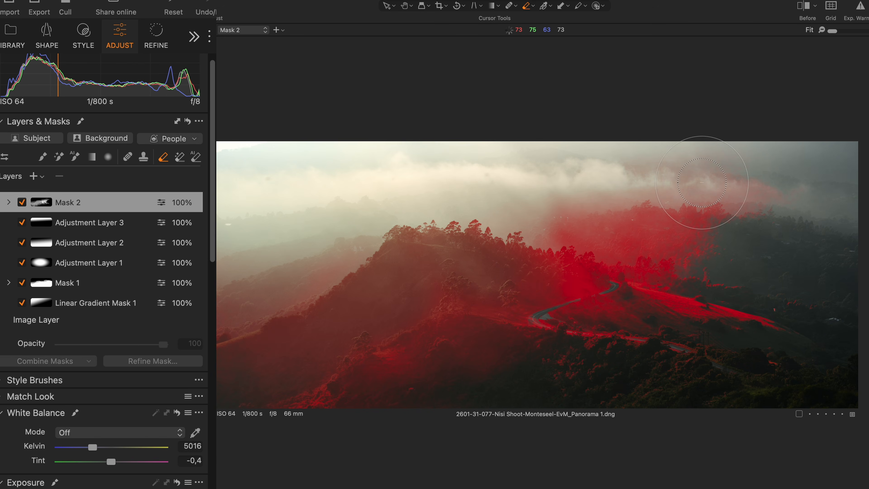
mouse_move(646, 237)
mouse_down()
mouse_move(633, 205)
mouse_move(649, 169)
mouse_move(559, 214)
mouse_move(571, 217)
mouse_move(548, 183)
mouse_move(516, 224)
mouse_move(538, 235)
mouse_up()
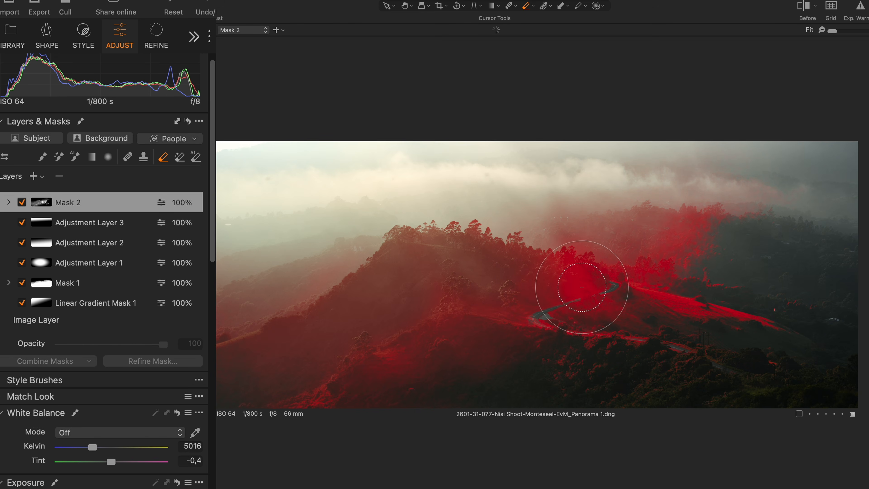
key(m)
click(22, 202)
click(23, 203)
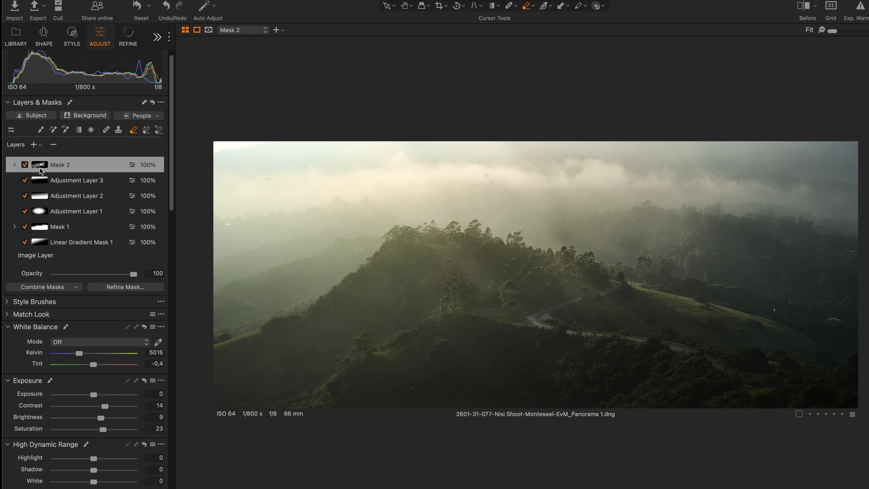
Compare the panorama before and after all edits several times
key(y)
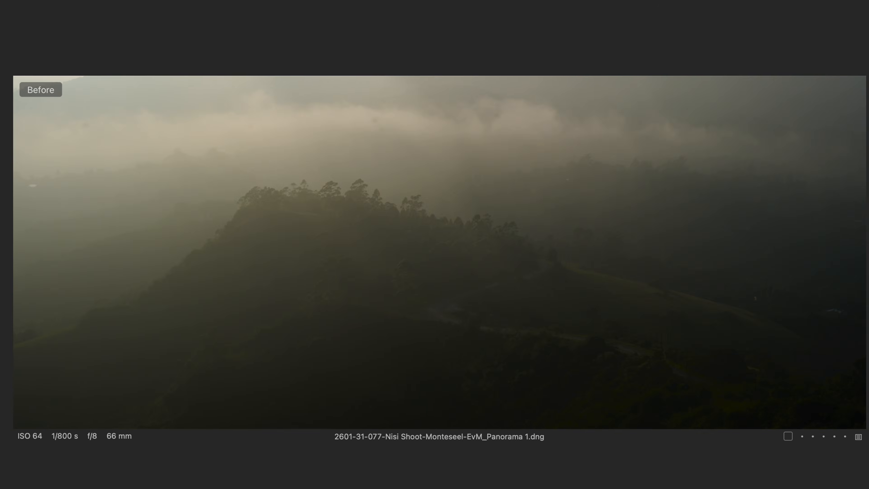
key(y)
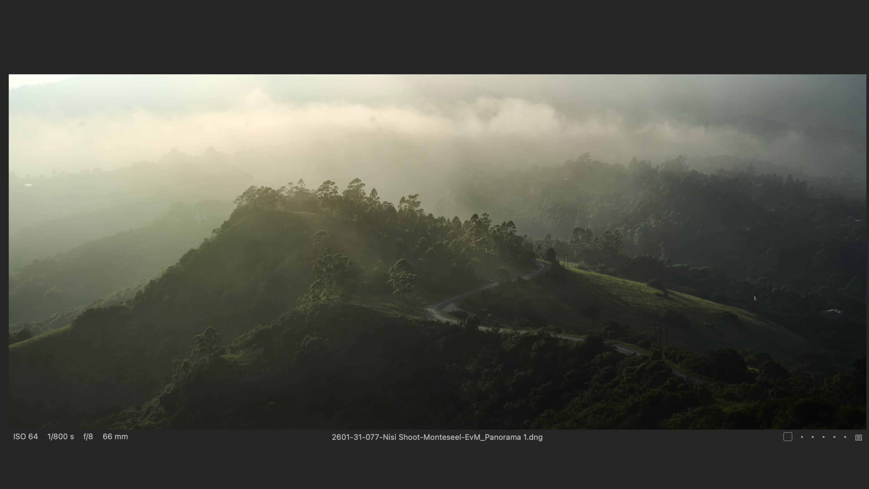
key(backslash)
key(backslash)
key(backslash)
key(backslash)
key(backslash)
key(backslash)
Heal the dust spots in the bright cloud band over the left and middle of the panorama
scroll(357, 145, up, 5)
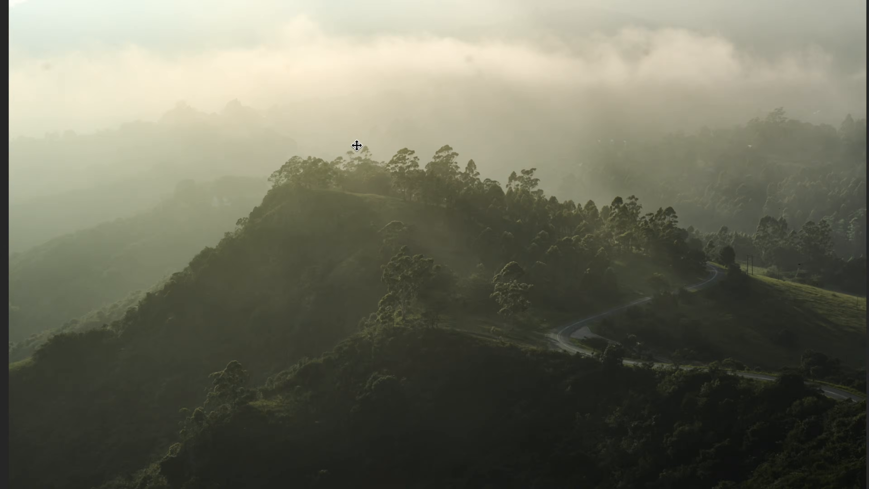
mouse_move(614, 147)
mouse_down()
mouse_move(453, 317)
mouse_move(220, 260)
mouse_move(344, 260)
mouse_up()
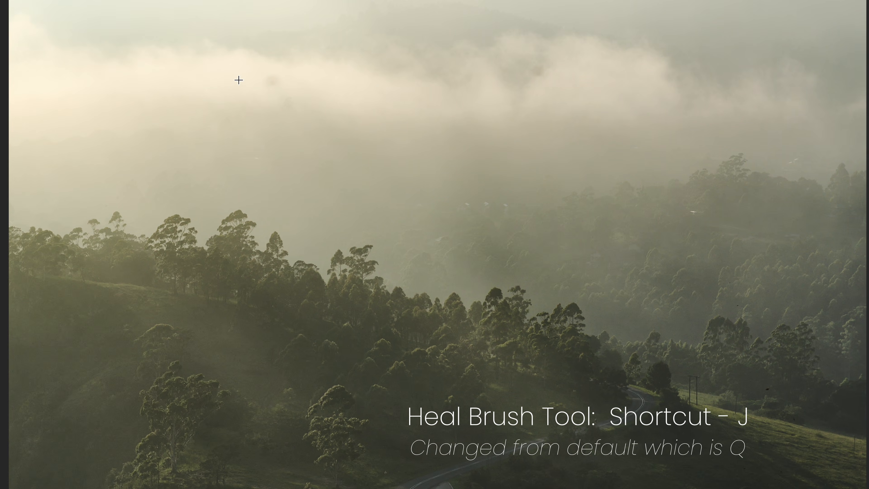
click(261, 81)
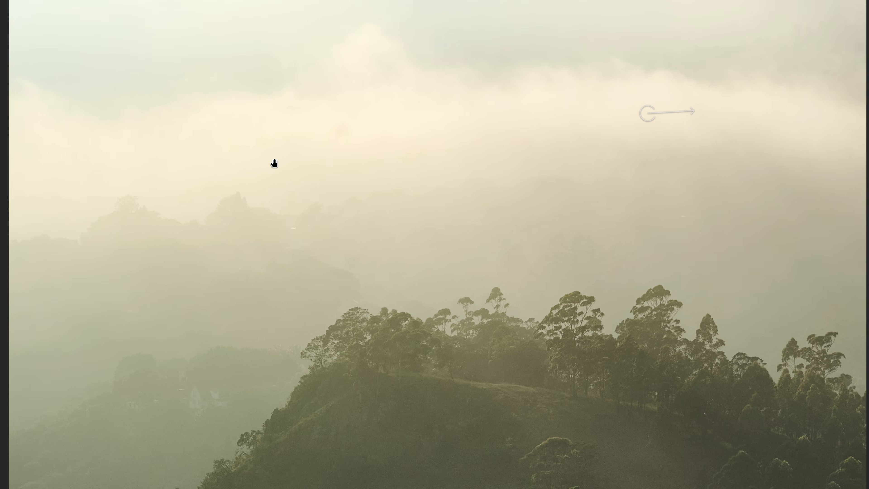
click(339, 129)
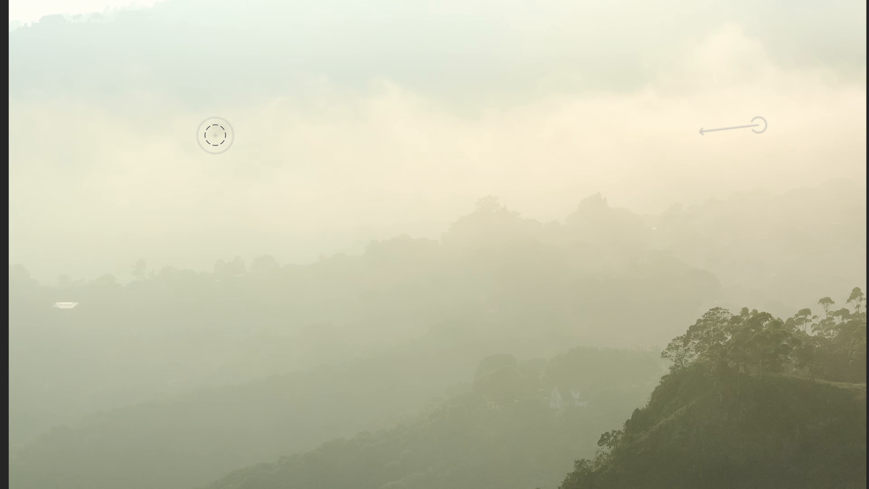
click(220, 130)
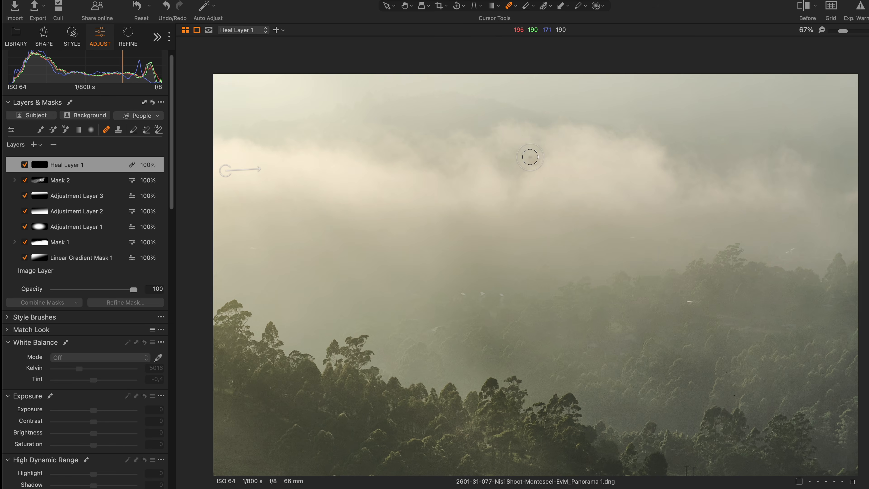
Heal the remaining dust spot in the clouds above the ridge and move its source to a clean cloud area just below it
click(529, 159)
key(space)
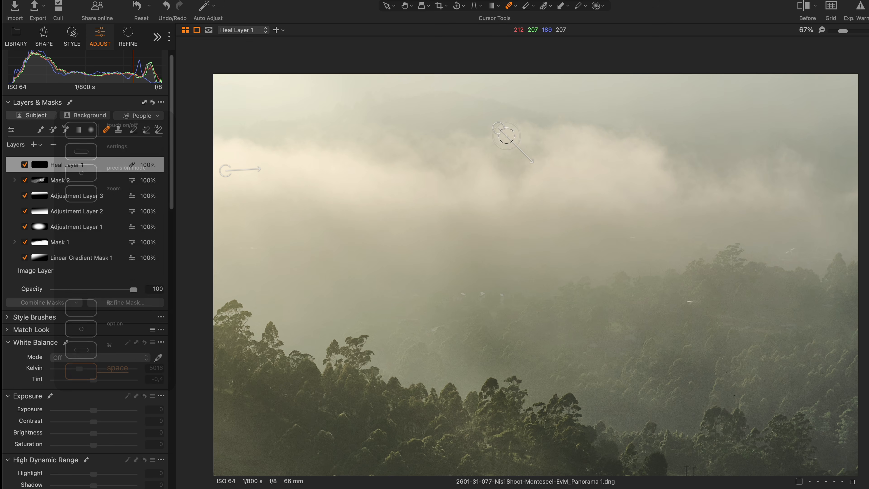
drag(498, 128, 509, 184)
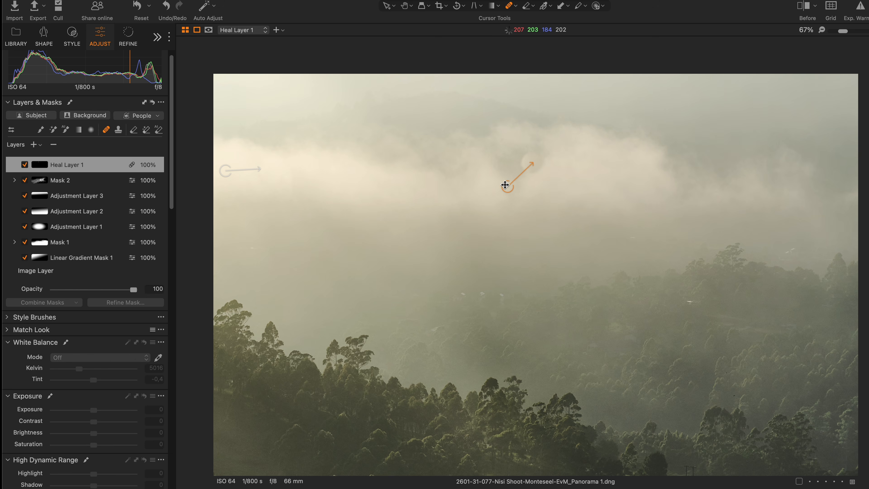
drag(518, 172, 523, 176)
Examine the right side, forest and dark hillside of the panorama for remaining dust spots, and fit the whole image in view
key(space)
drag(666, 221, 283, 254)
drag(650, 232, 536, 251)
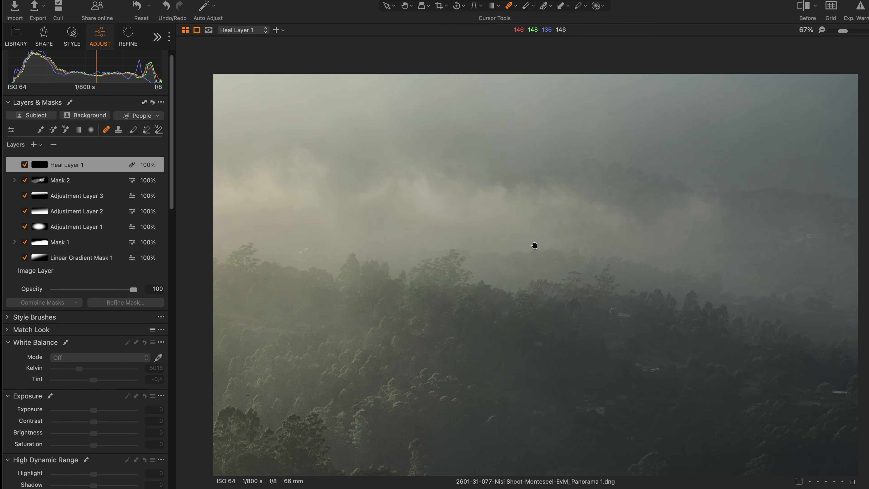
drag(514, 325, 626, 194)
drag(414, 327, 544, 271)
drag(432, 299, 541, 274)
drag(467, 276, 588, 269)
drag(440, 272, 587, 268)
mouse_move(468, 290)
mouse_down()
mouse_move(504, 260)
mouse_move(620, 212)
mouse_up()
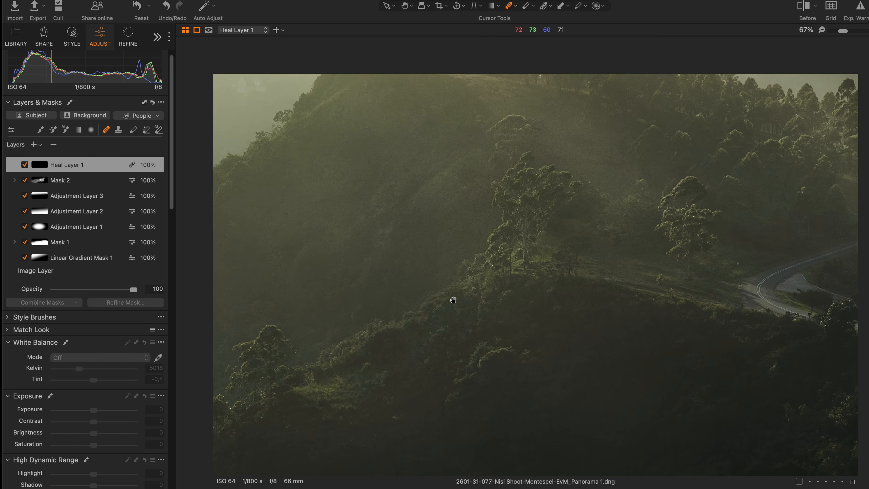
drag(454, 303, 548, 302)
key(super+0)
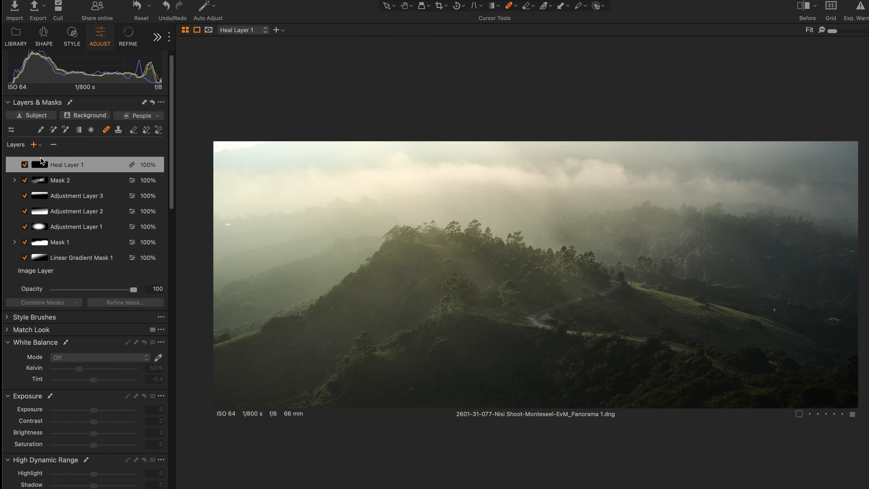
Add a new adjustment layer with a tilted radial gradient mask around the grassy slope beside the road, and tighten its inner falloff
click(38, 147)
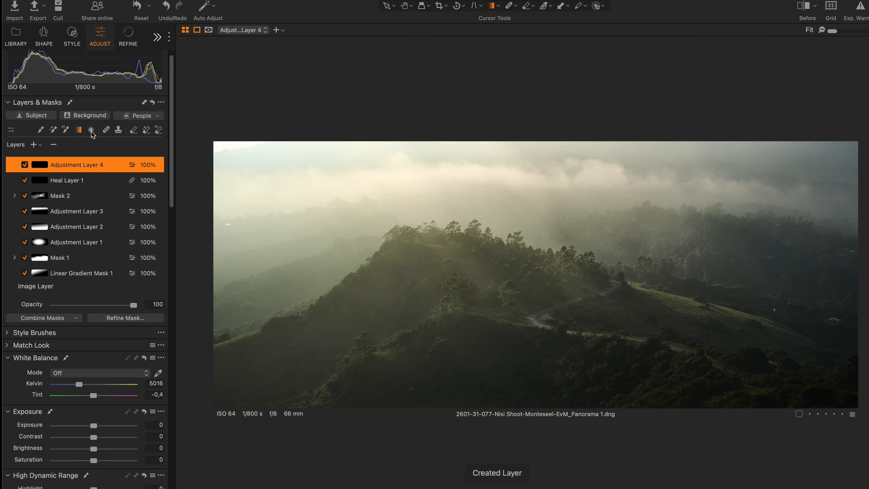
drag(705, 315, 756, 356)
drag(758, 315, 867, 321)
drag(705, 248, 701, 261)
drag(782, 287, 796, 312)
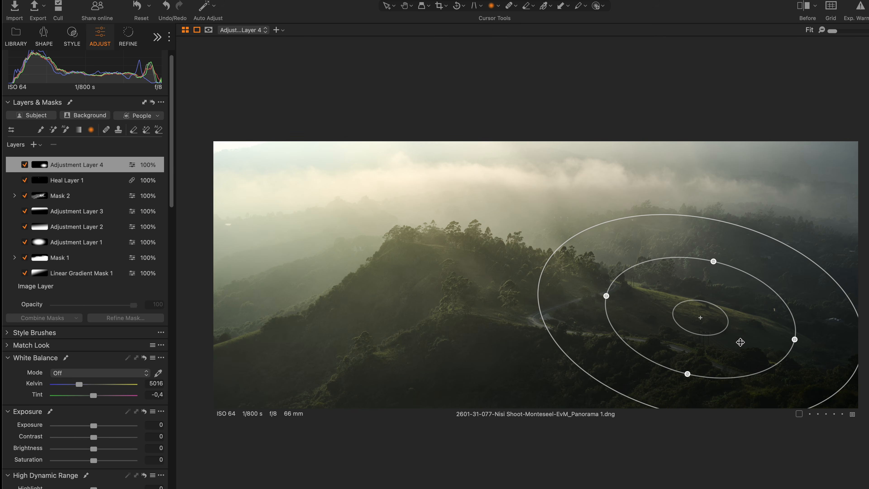
drag(727, 321, 714, 322)
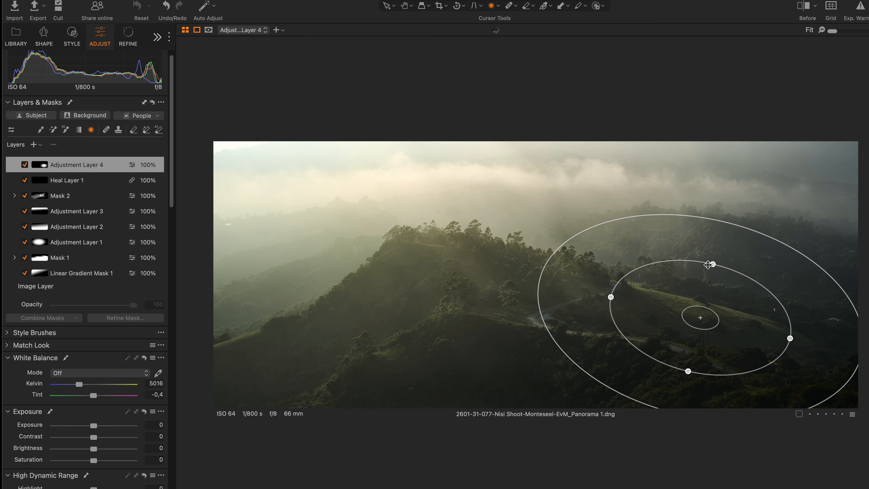
Raise the Shadow value of the grassy slope's radial gradient layer and compare the panorama before and after
key(s)
scroll(700, 303, up, 1)
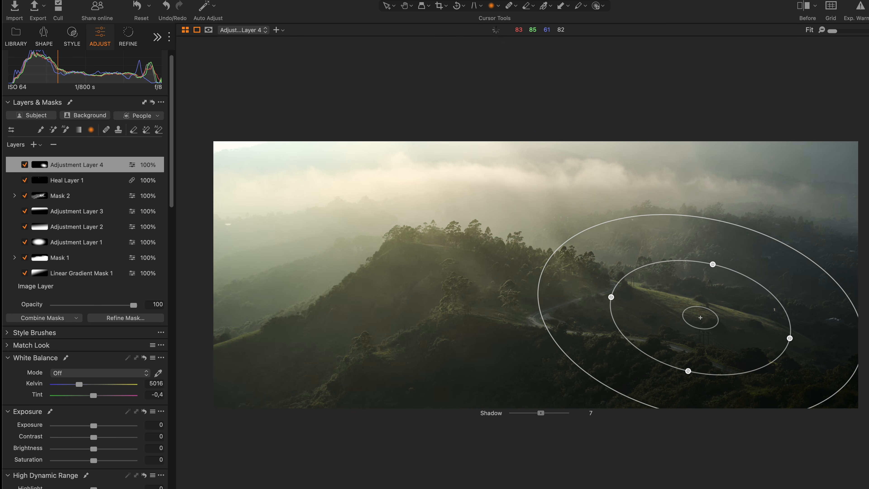
mouse_move(549, 263)
mouse_down()
mouse_move(476, 235)
mouse_move(545, 256)
mouse_move(566, 273)
mouse_move(559, 268)
mouse_up()
key(w)
scroll(729, 327, up, 1)
key(y)
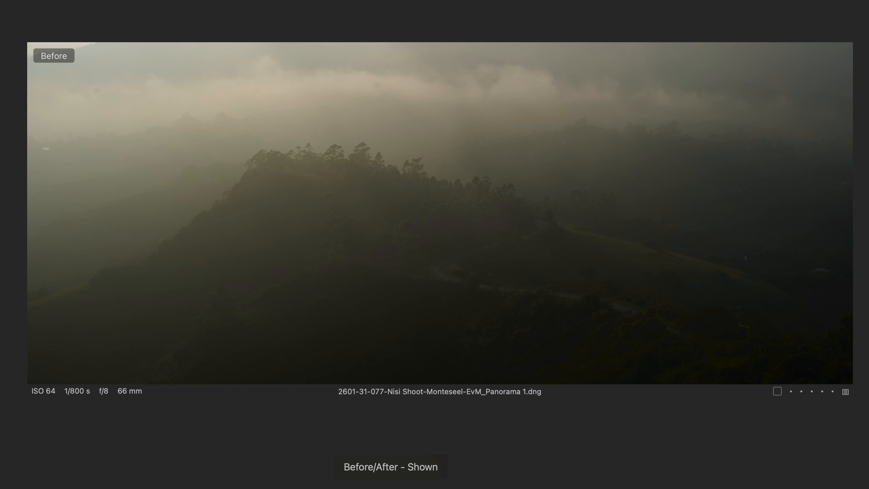
key(y)
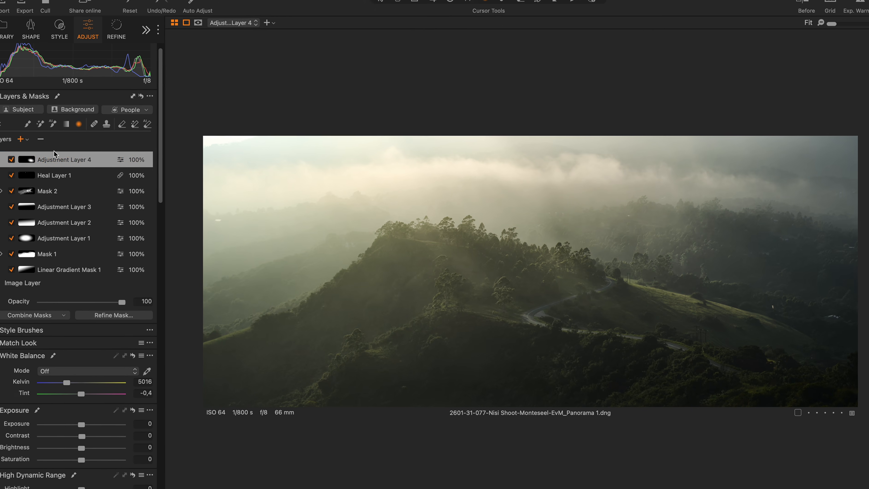
Add another adjustment layer and set its Exposure to -0,98
key(super+j)
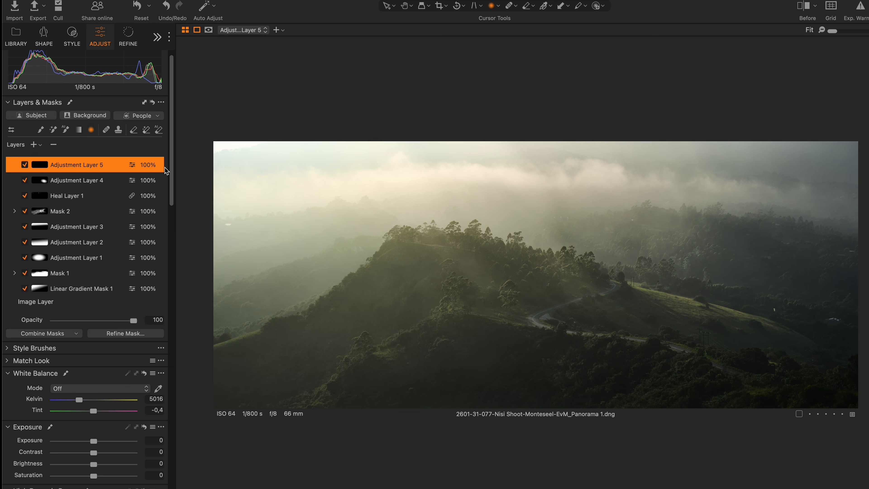
scroll(171, 180, down, 5)
drag(94, 359, 89, 364)
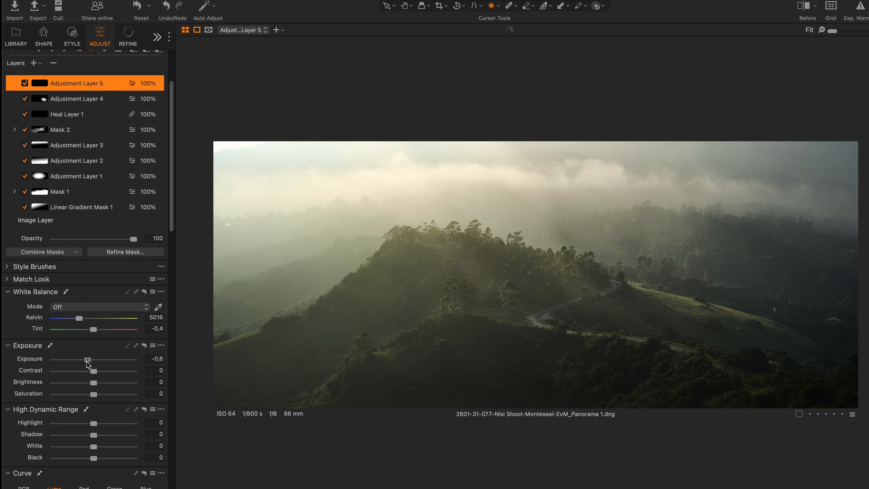
right_click(363, 209)
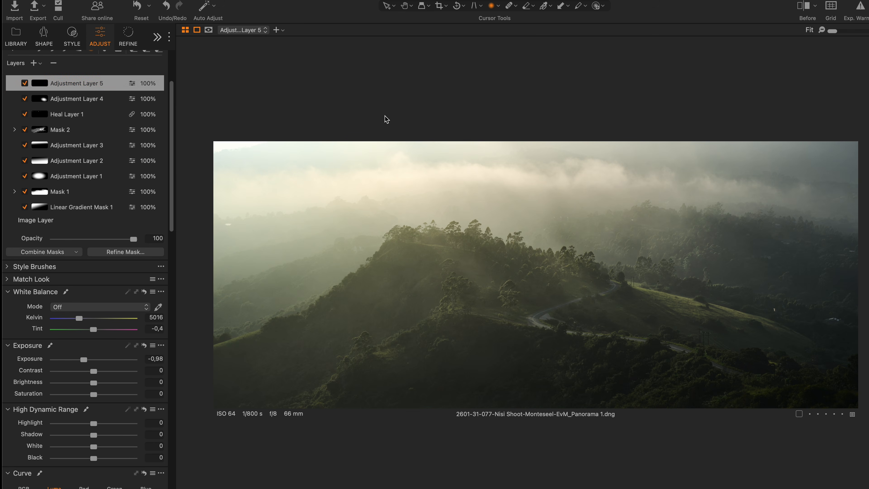
Brush the darkening layer's mask over the bright upper-left sky with a soft brush, and set the layer's Opacity to 92
key(b)
right_click(368, 217)
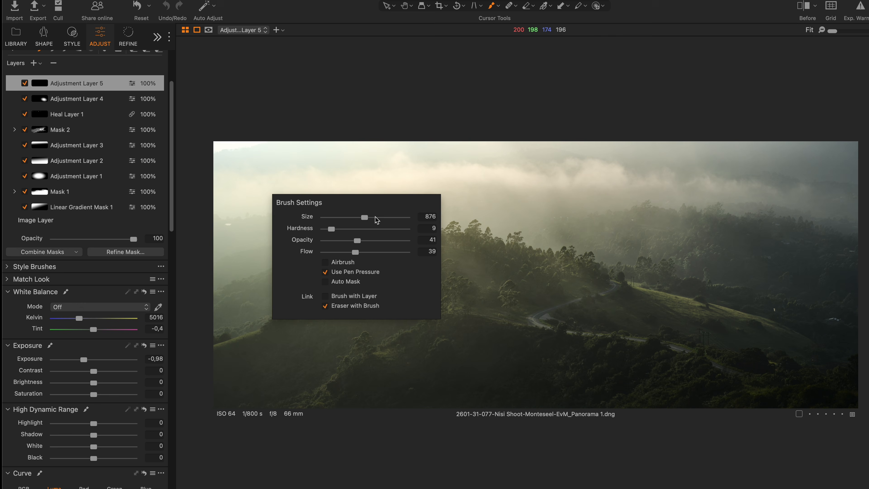
drag(367, 221, 342, 253)
mouse_move(221, 154)
mouse_down()
mouse_move(260, 145)
mouse_move(256, 159)
mouse_move(374, 142)
mouse_move(226, 156)
mouse_move(226, 136)
mouse_move(267, 145)
mouse_move(209, 159)
mouse_move(351, 141)
mouse_move(423, 140)
mouse_move(220, 151)
mouse_move(518, 137)
mouse_move(358, 148)
mouse_up()
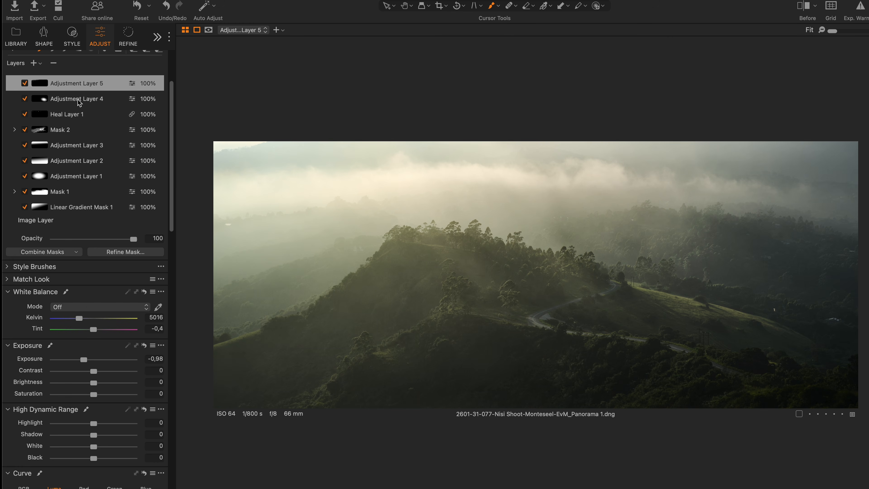
mouse_move(129, 239)
mouse_down()
mouse_move(92, 244)
mouse_move(129, 247)
mouse_up()
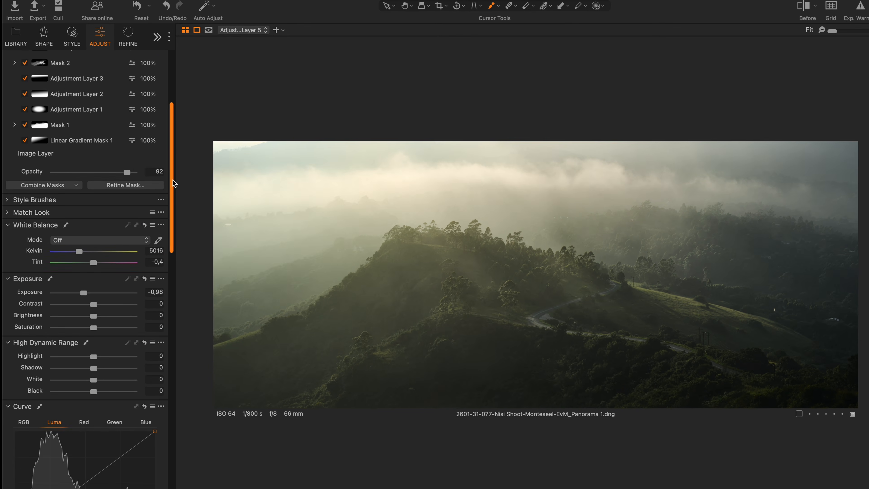
Sharpen the Image Layer with Amount 151, Radius 0,7, Threshold 0,3 and Halo Suppression 35, judging it at 100% on the hillside trees
scroll(173, 183, up, 1)
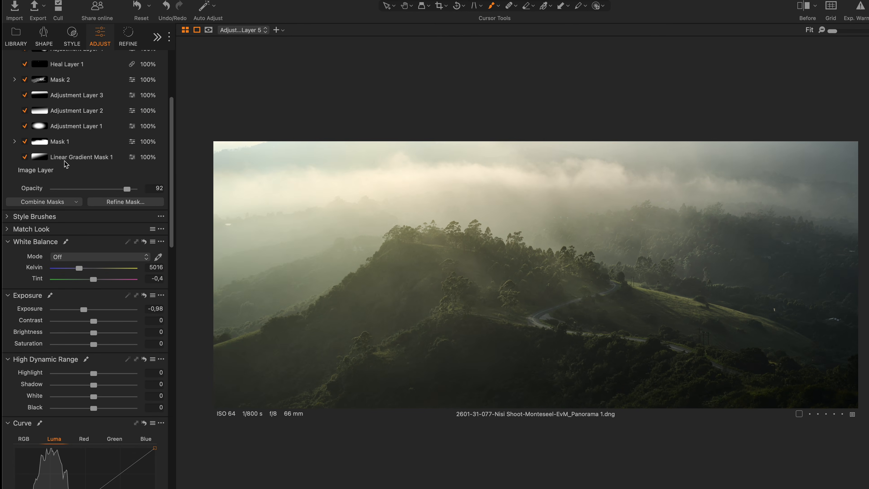
click(51, 172)
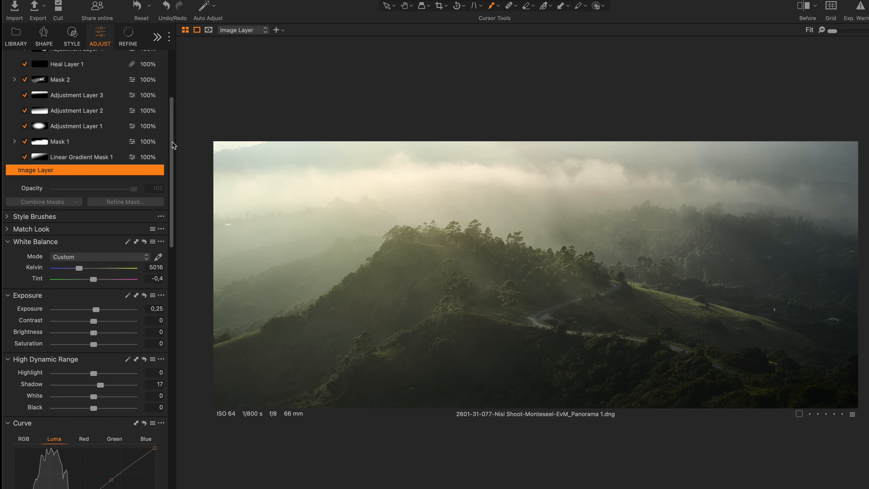
drag(173, 151, 173, 104)
key(period)
drag(685, 213, 469, 394)
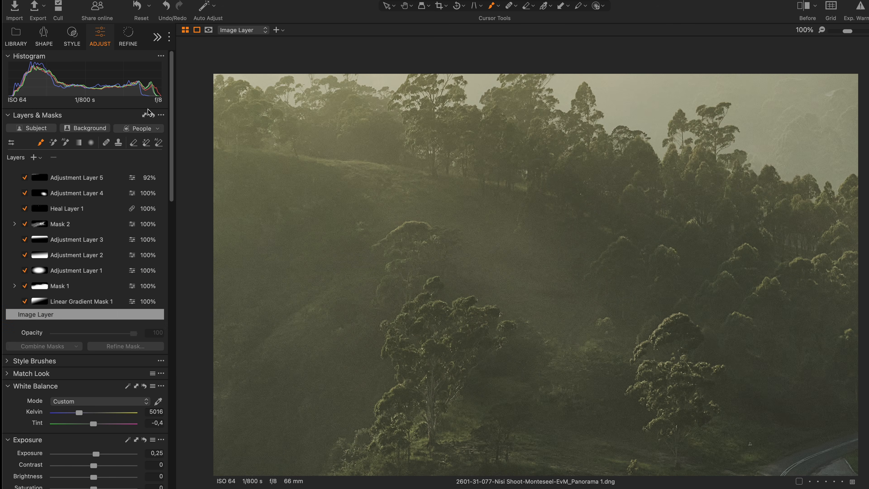
click(128, 40)
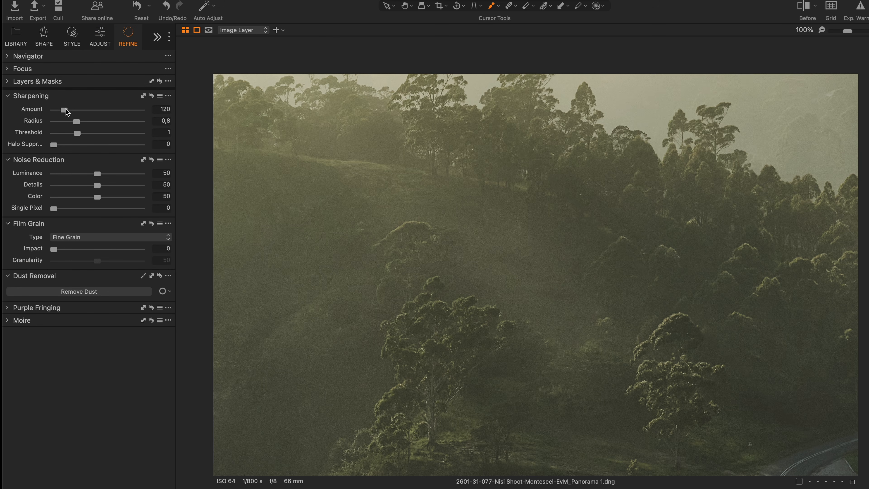
drag(67, 109, 85, 146)
drag(73, 112, 73, 125)
drag(70, 113, 69, 112)
drag(73, 134, 71, 137)
drag(73, 136, 60, 138)
drag(67, 134, 65, 136)
Set the Image Layer's Single Pixel noise reduction to 100
mouse_move(97, 174)
mouse_down()
mouse_move(69, 178)
mouse_move(98, 179)
mouse_up()
drag(53, 209, 142, 208)
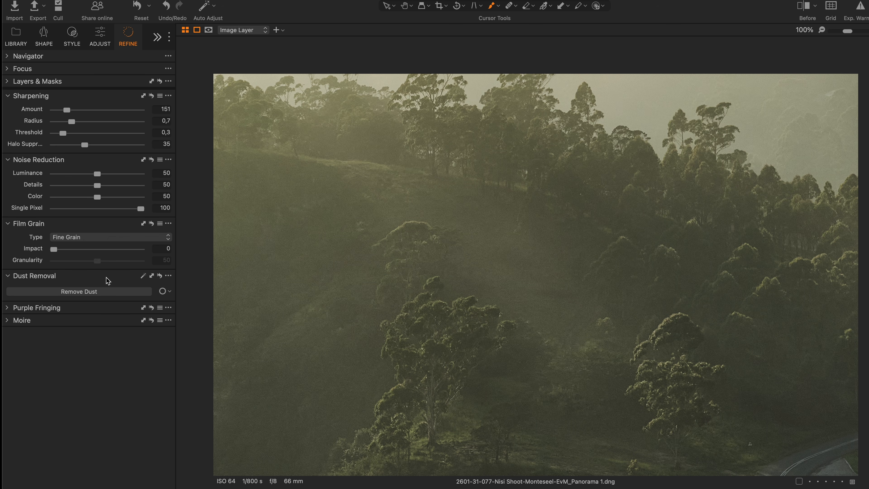
Fit the whole panorama in the viewer and compare the unedited image with the finished edit
key(super+0)
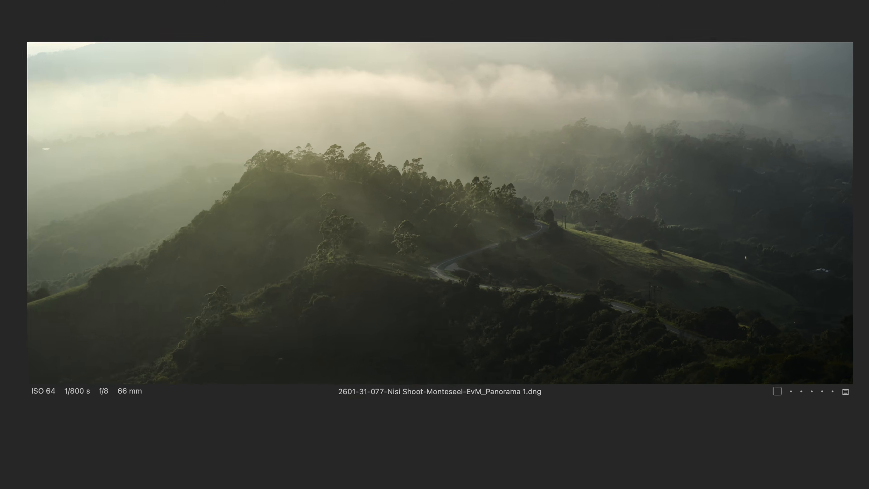
key(y)
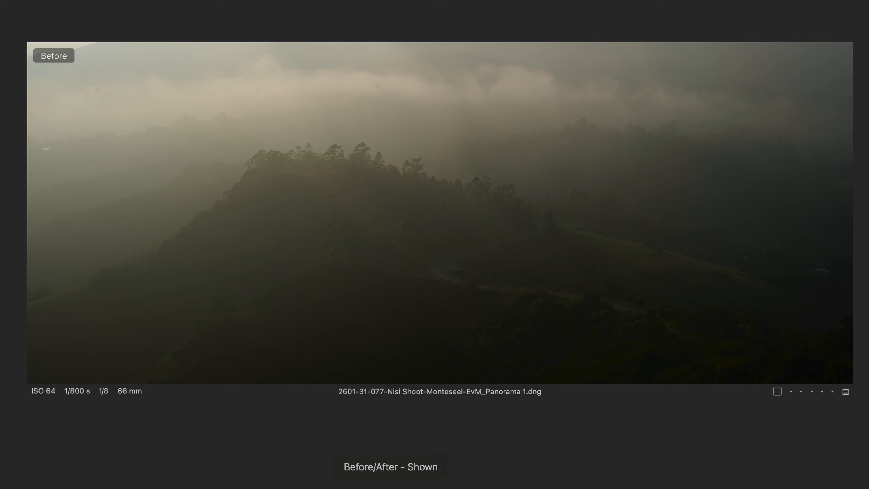
key(backslash)
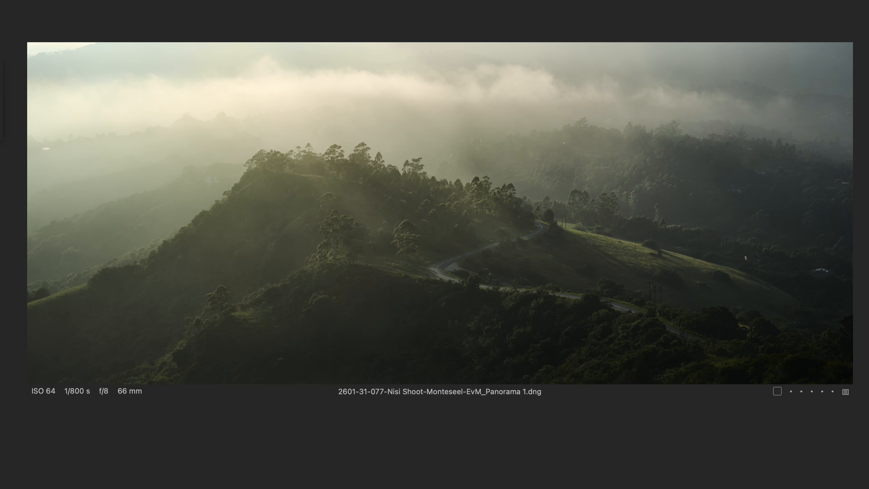
Rename the Linear Gradient Mask 1 layer as "darken upper left sky"
click(10, 28)
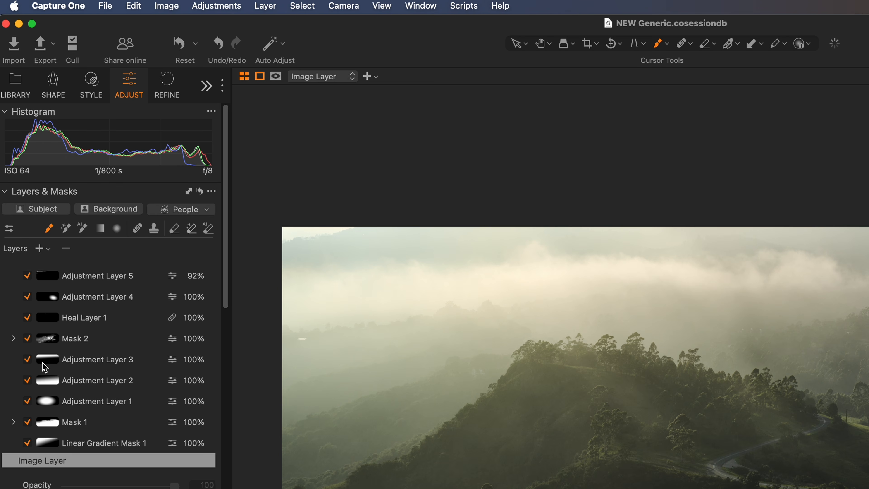
drag(229, 309, 225, 331)
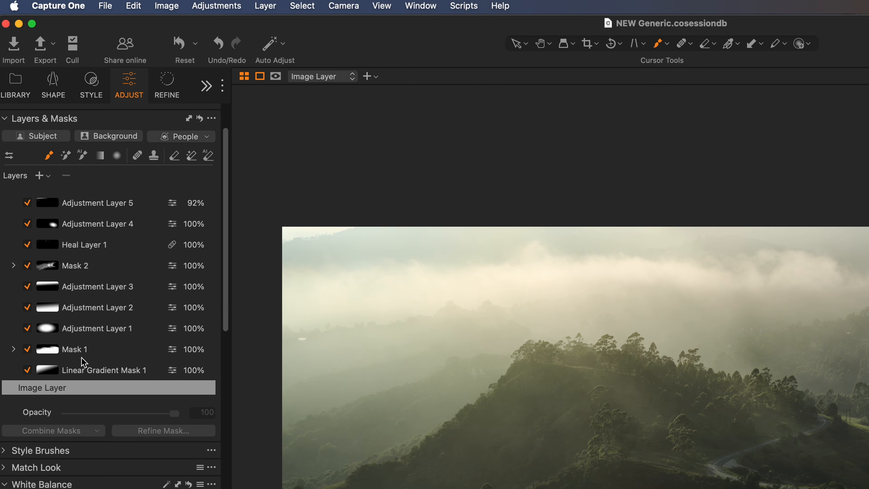
scroll(227, 318, up, 2)
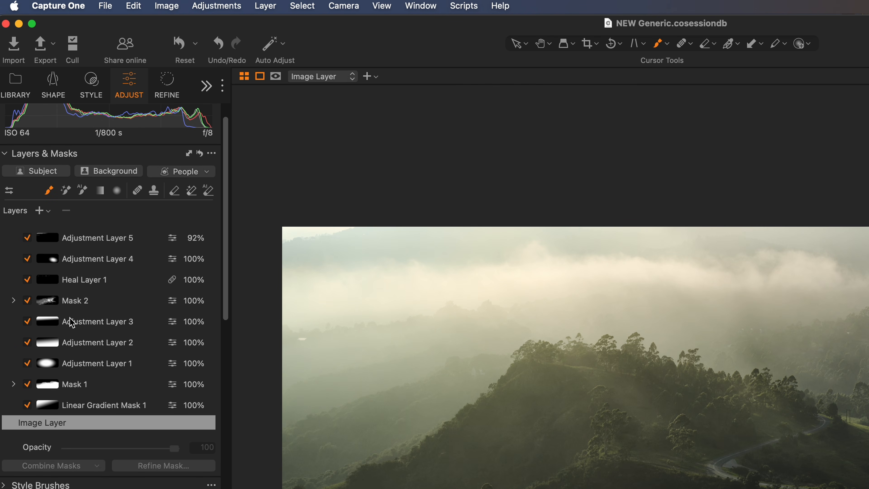
double_click(91, 408)
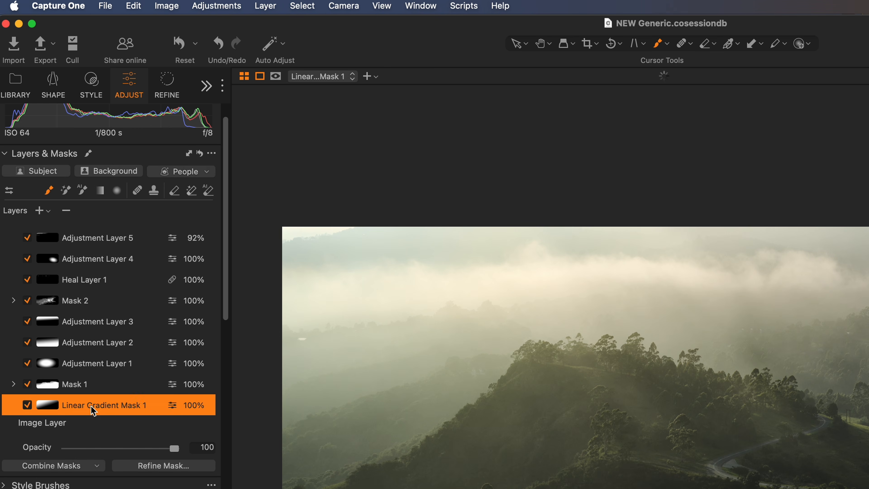
text(da)
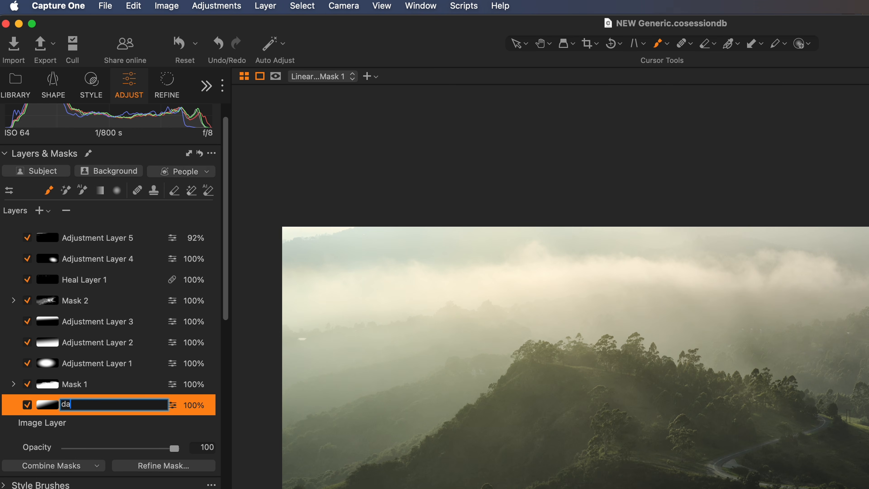
text(rken upper left sky)
key(Return)
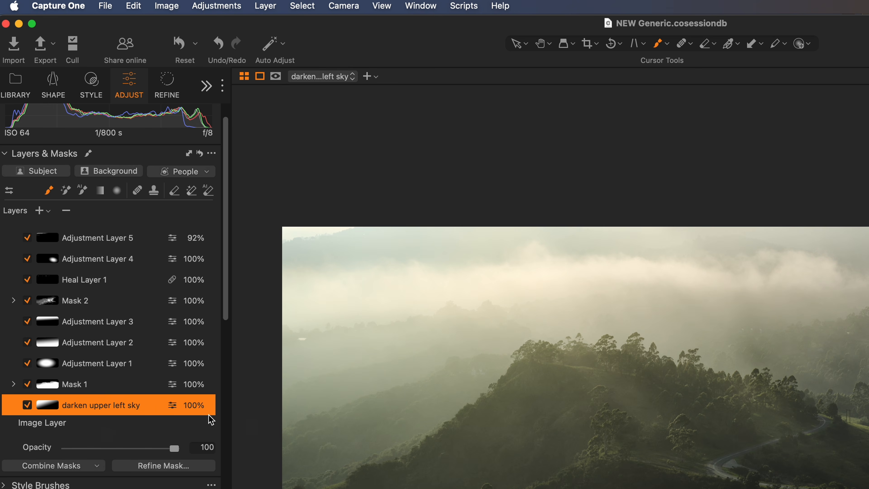
Rename the Mask 1 layer as "detail in the hill"
click(80, 386)
click(85, 391)
text(detail in the )
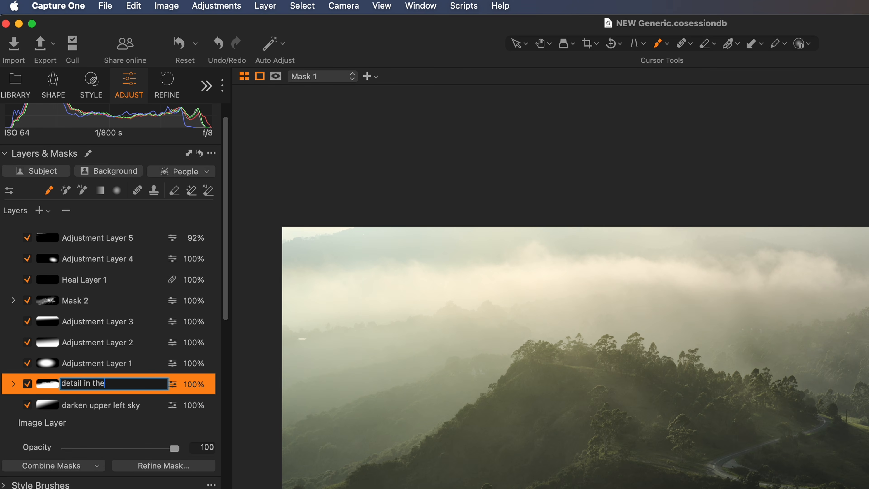
text(j)
key(BackSpace)
text(hill)
key(Return)
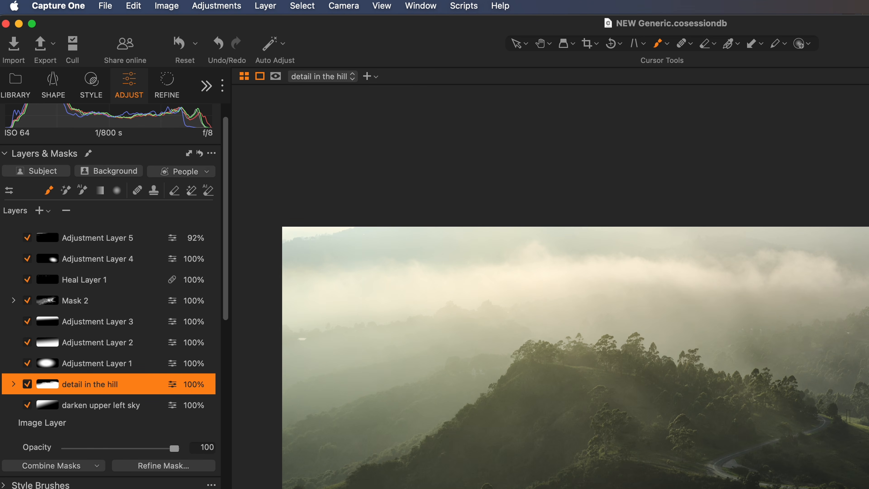